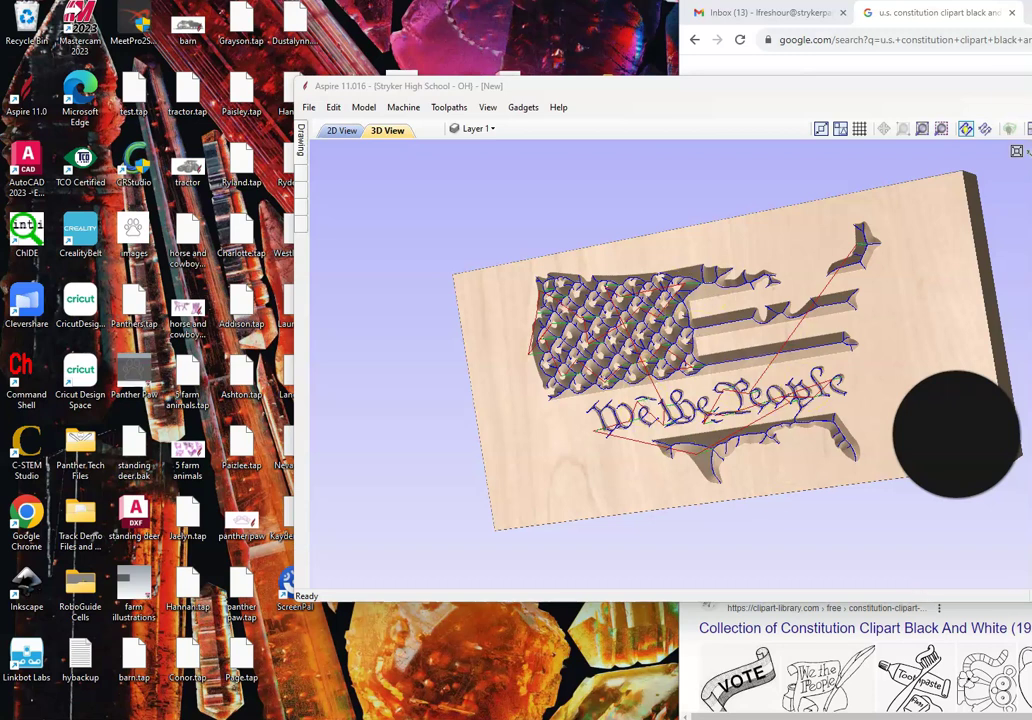
Minimize the Aspire window with the finished carving preview to reach the browser
key("super+Down")
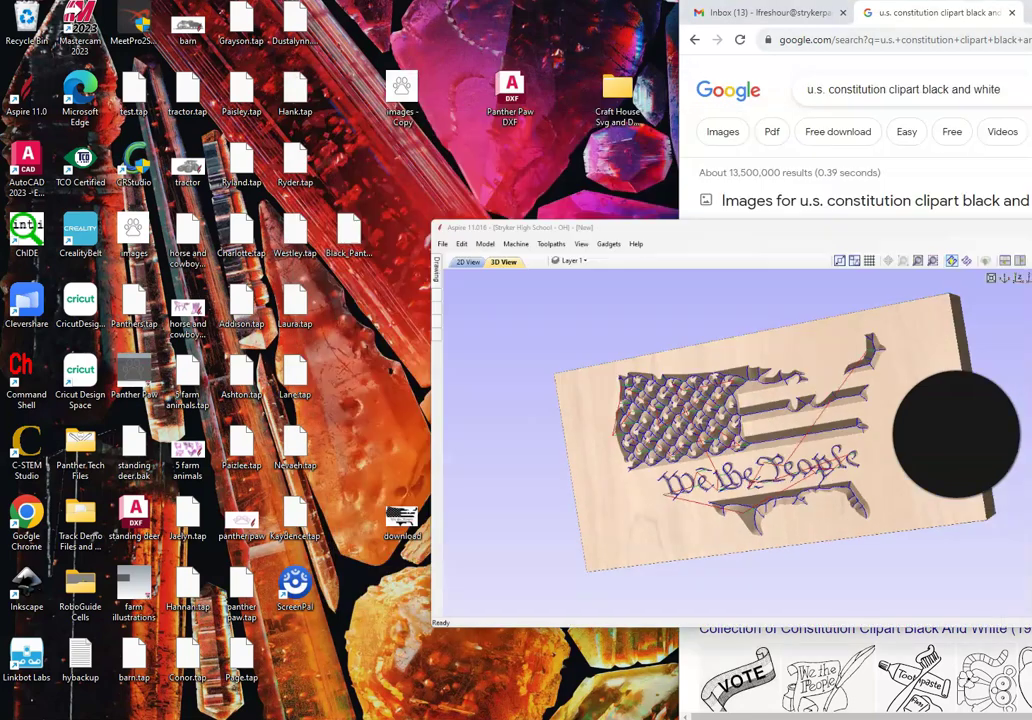
Maximize the clipart results browser, then restore it to a smaller window beside the desktop
left_click_drag(860, 3, 680, 5)
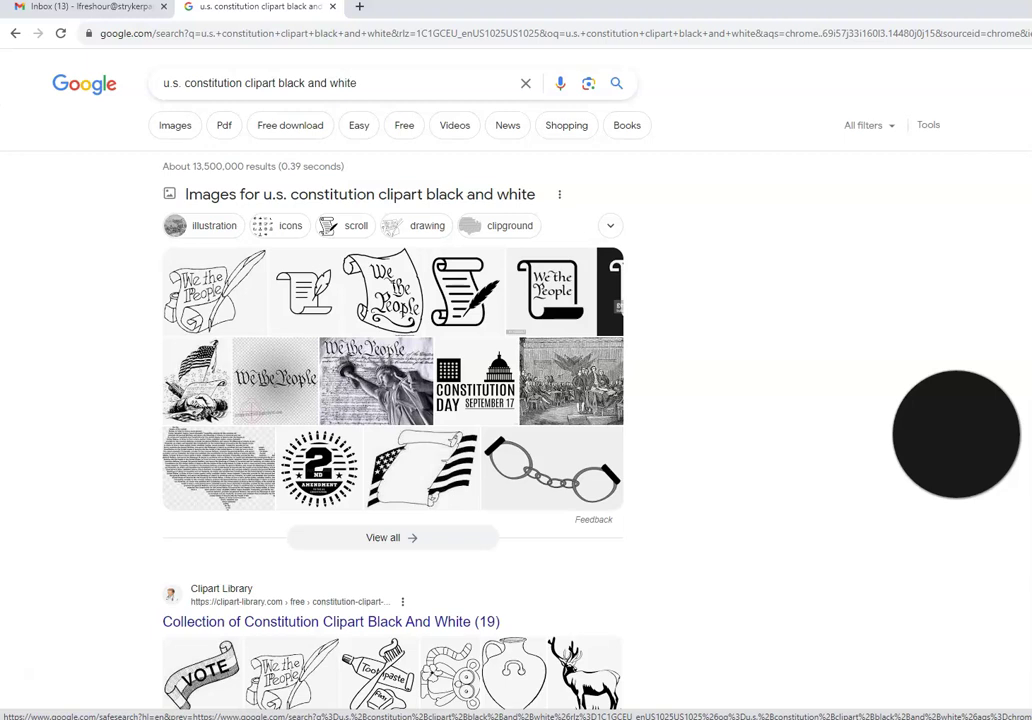
key("super+Down")
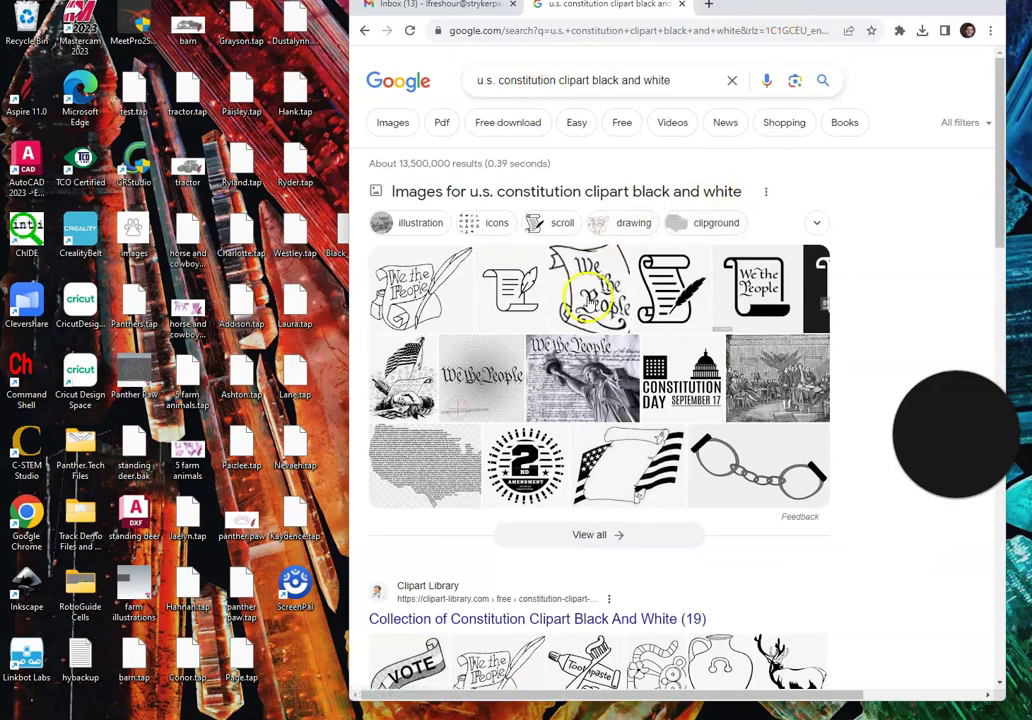
left_click(795, 80)
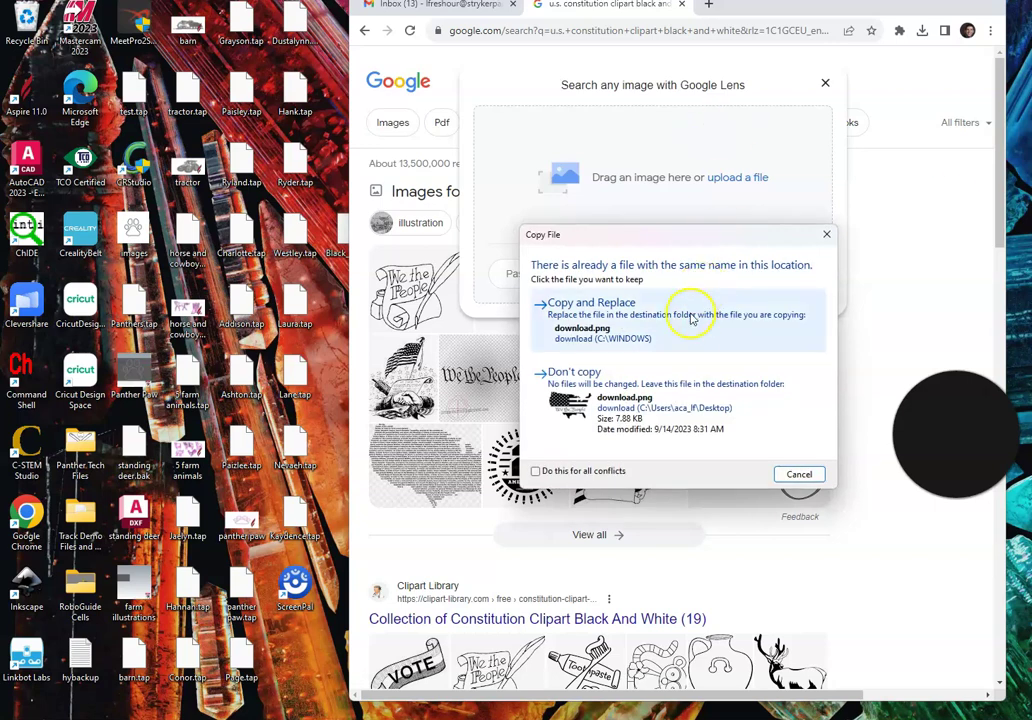
left_click(797, 474)
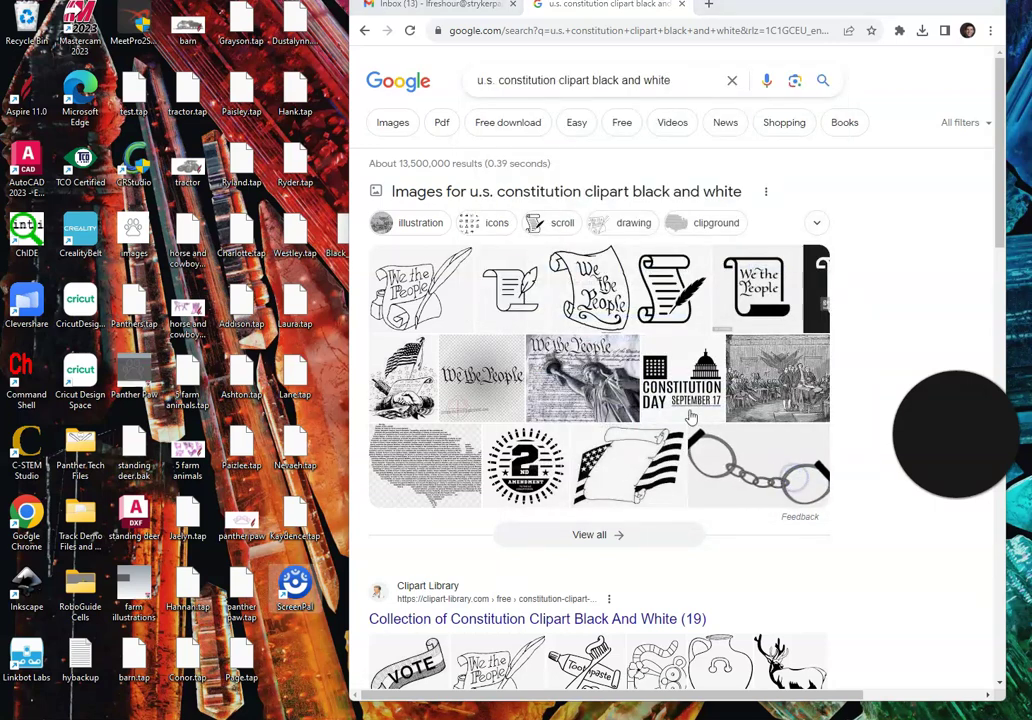
right_click(596, 309)
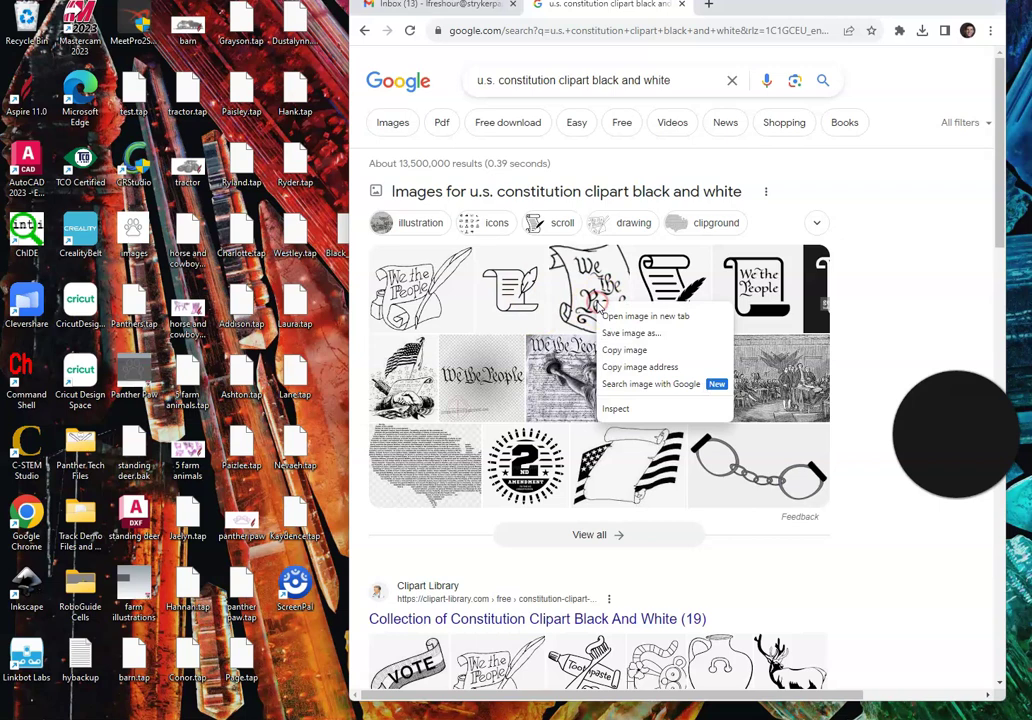
left_click(616, 336)
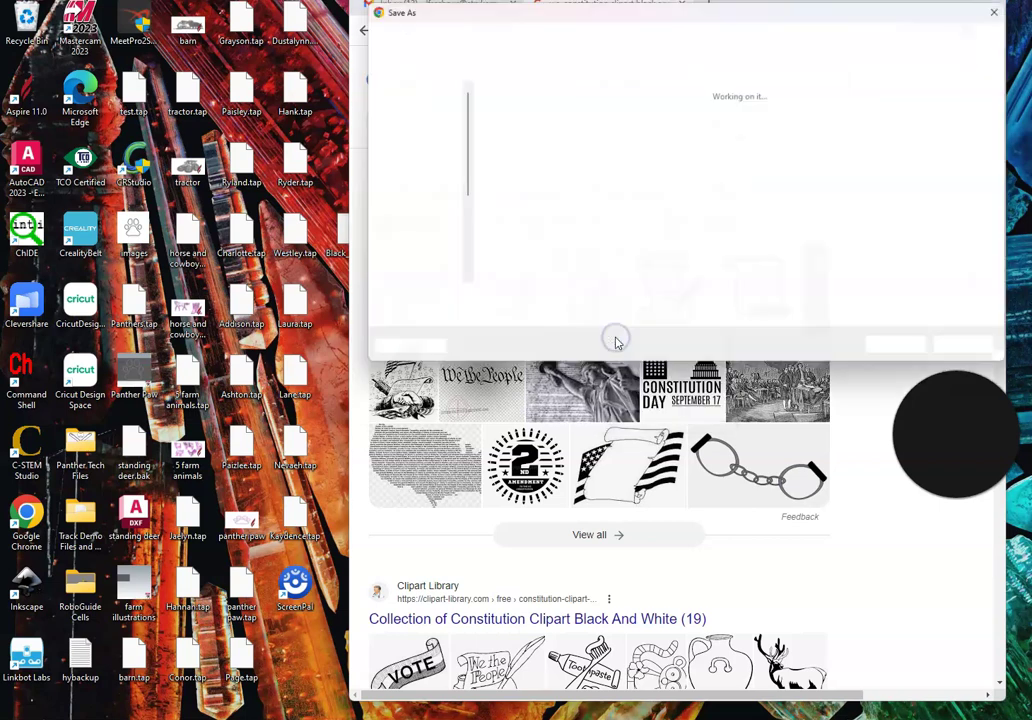
left_click(406, 160)
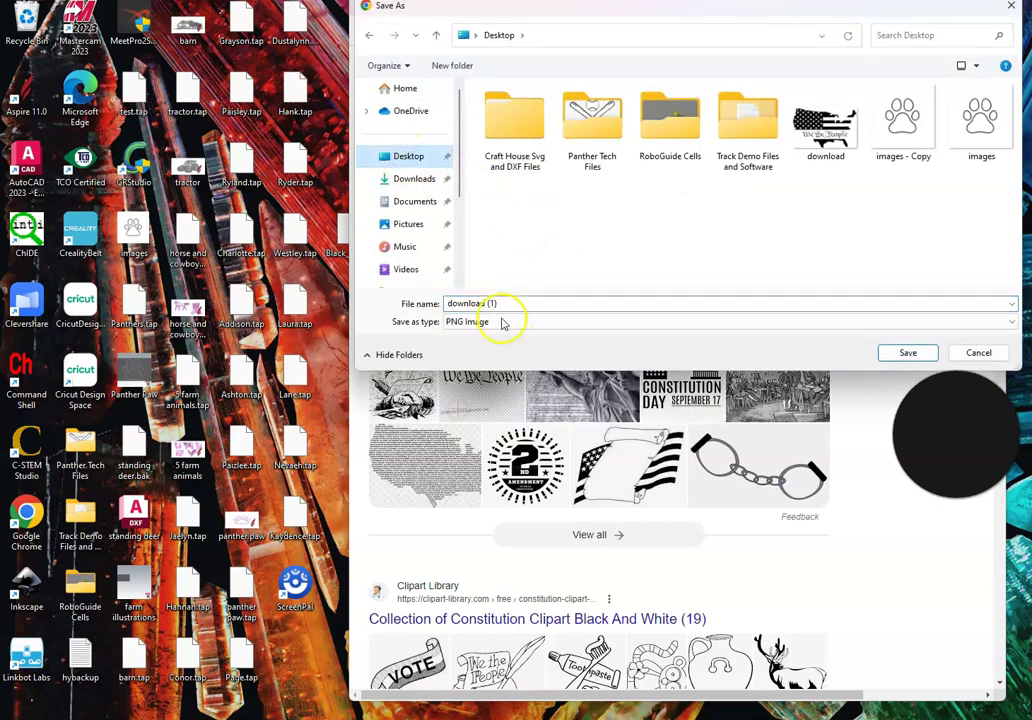
left_click(1011, 6)
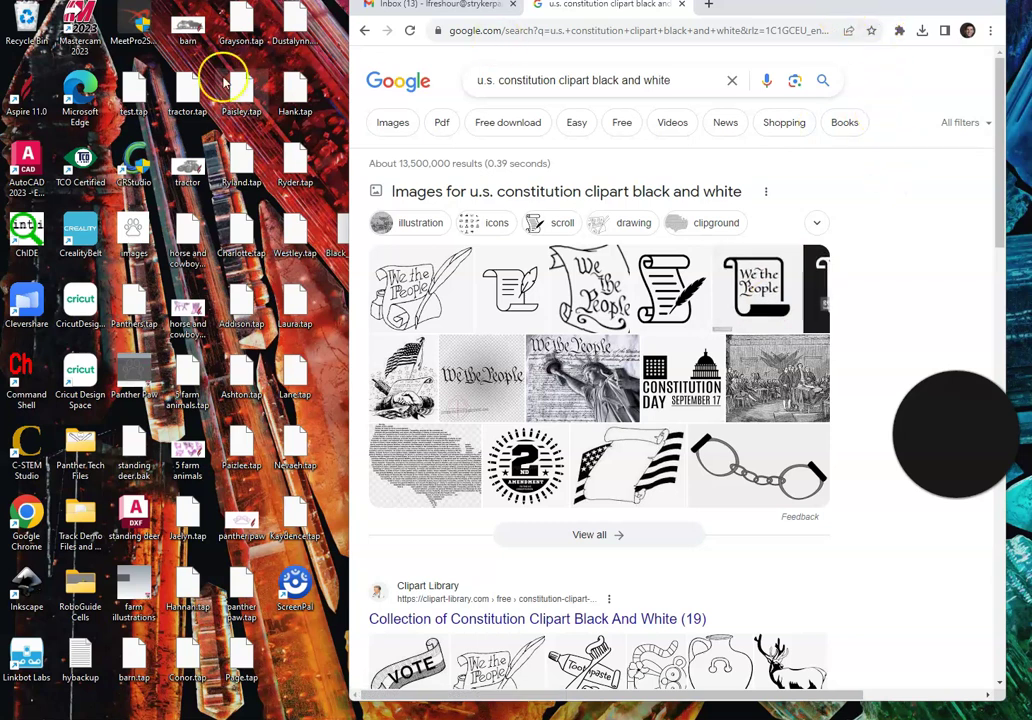
Launch Aspire 11.0 and start a new 4.0 x 2.0 x 0.51 inch job
double_click(18, 95)
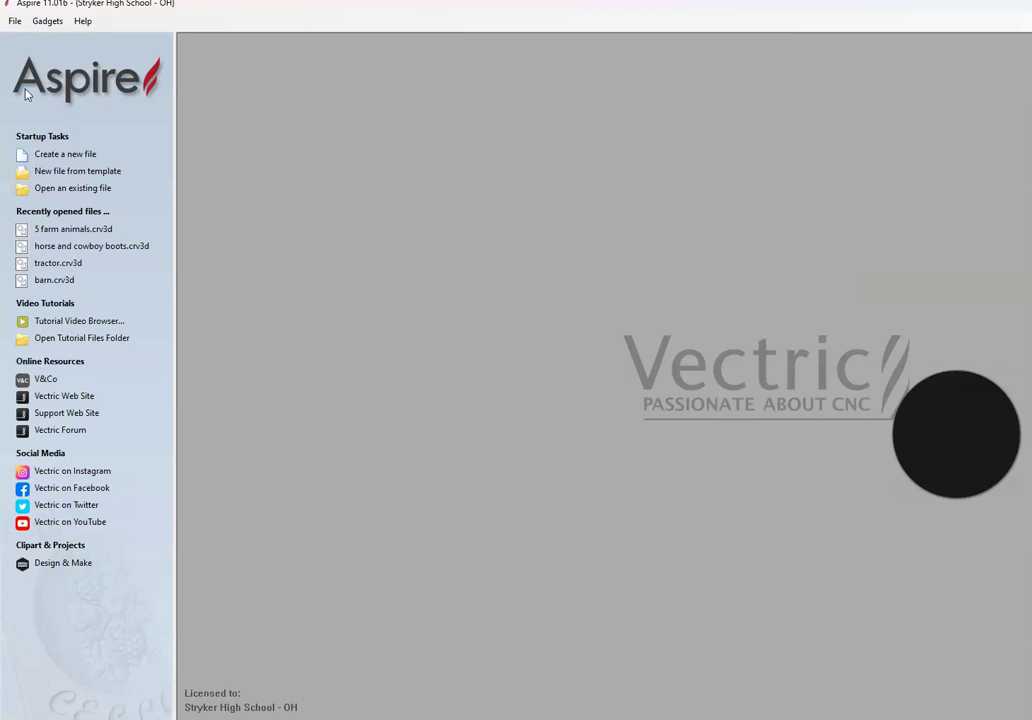
left_click(55, 153)
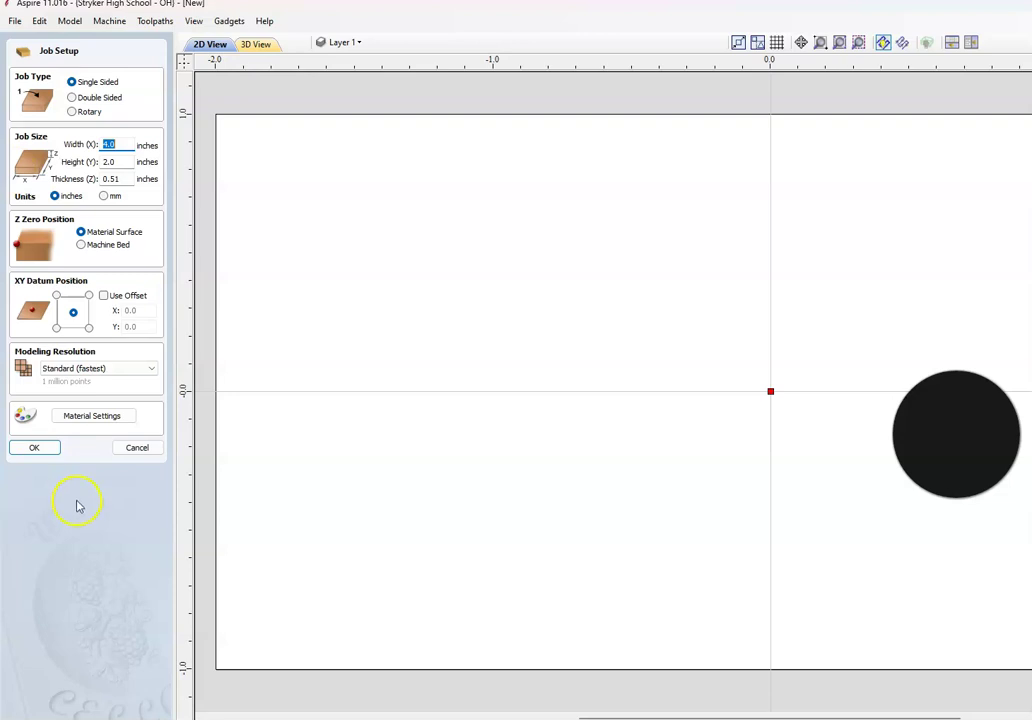
Accept the 4 x 2 inch job and import the 'download' flag-map image from the Desktop
left_click(34, 448)
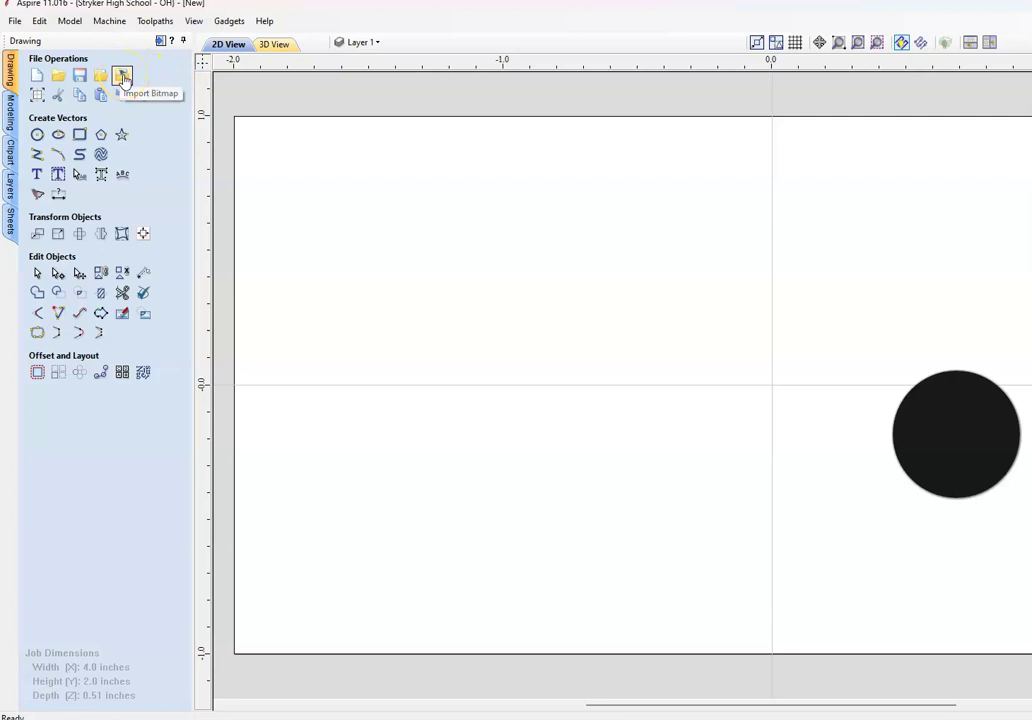
left_click(122, 78)
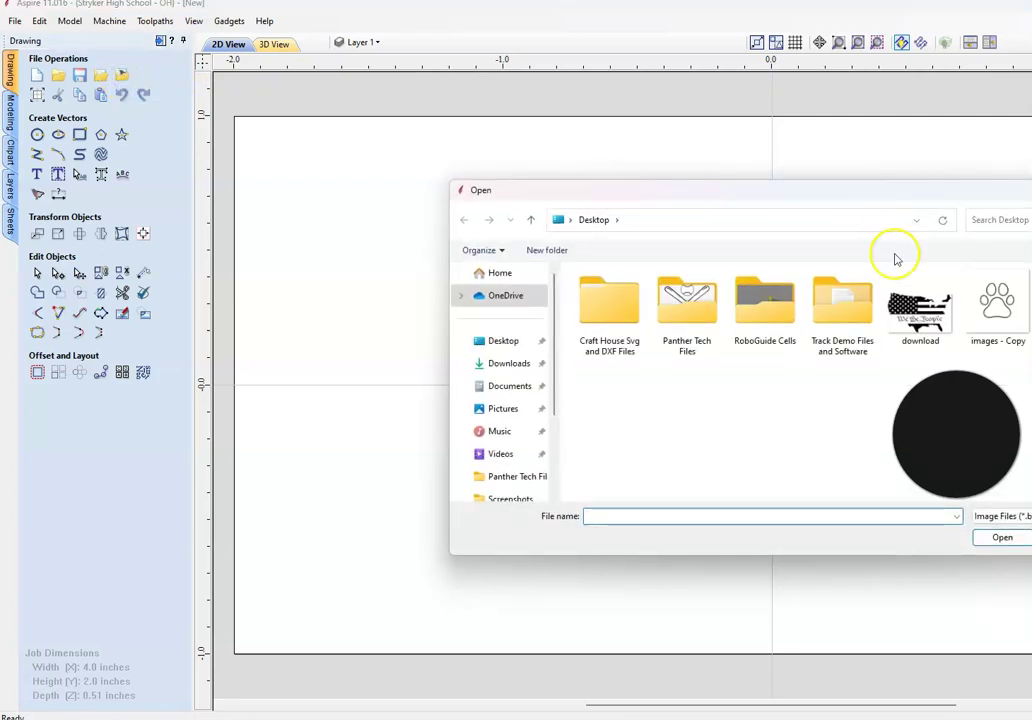
left_click(920, 305)
left_click(1002, 537)
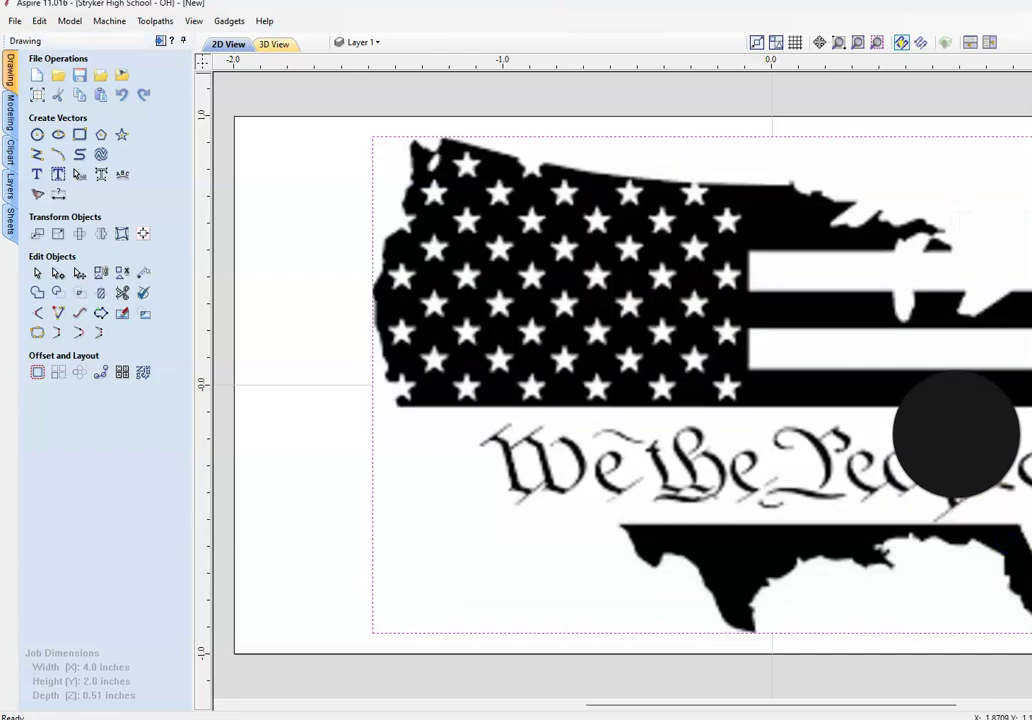
key("super+Down")
left_click_drag(922, 88, 668, 78)
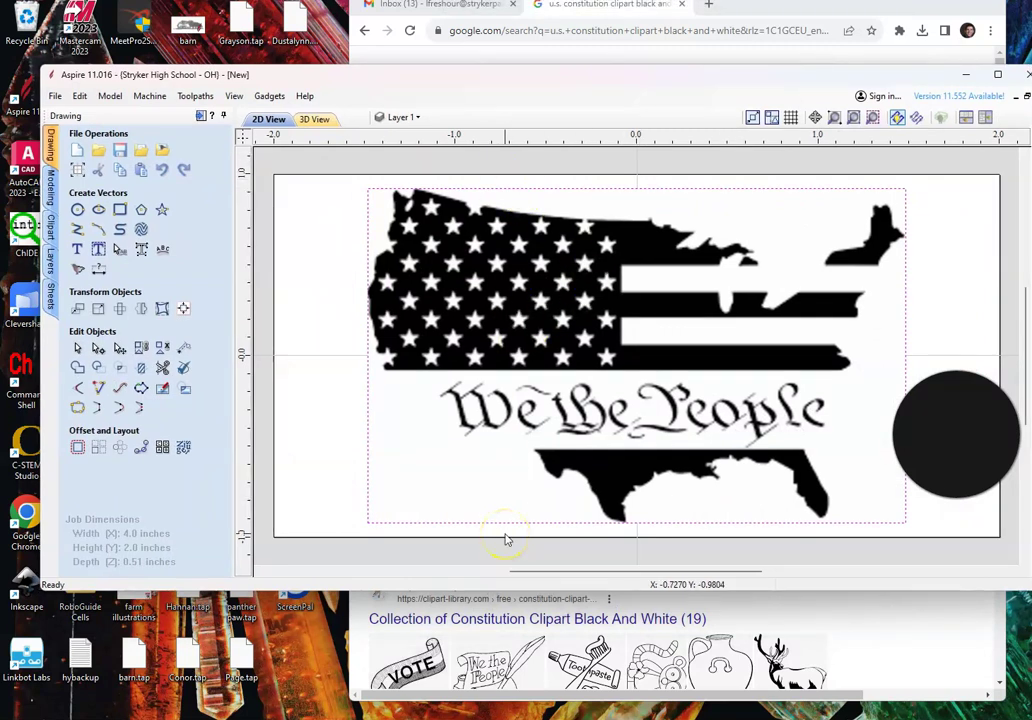
Scale the flag-map bitmap to about 2.83 x 1.76 inches and shift it up within the sheet
left_click(440, 225)
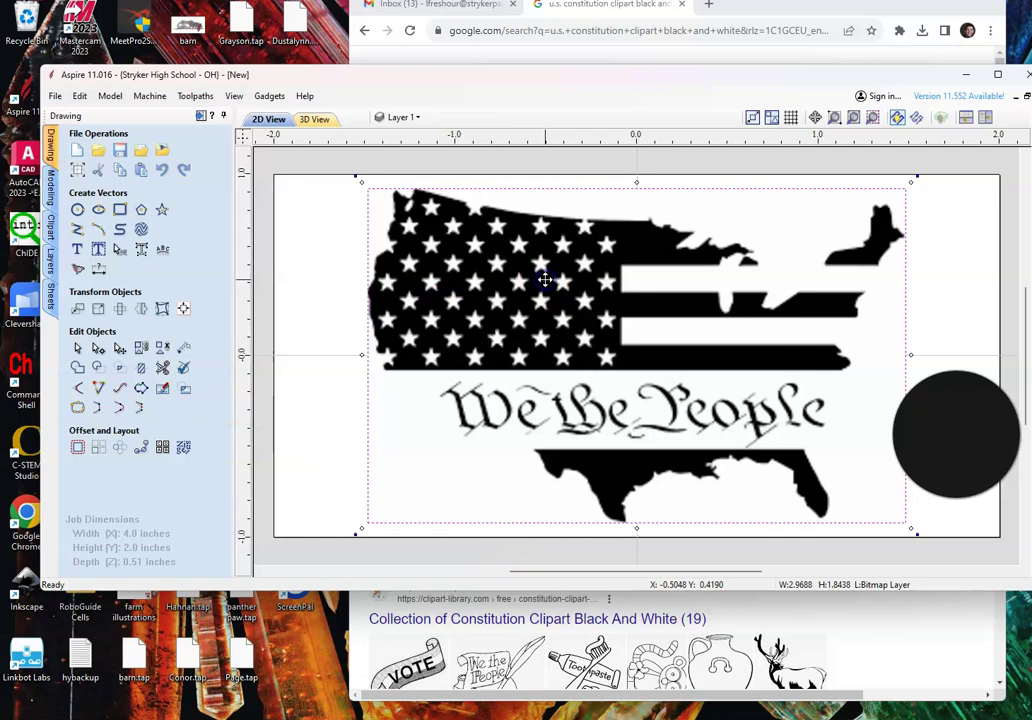
left_click_drag(362, 182, 391, 204)
left_click_drag(647, 329, 653, 319)
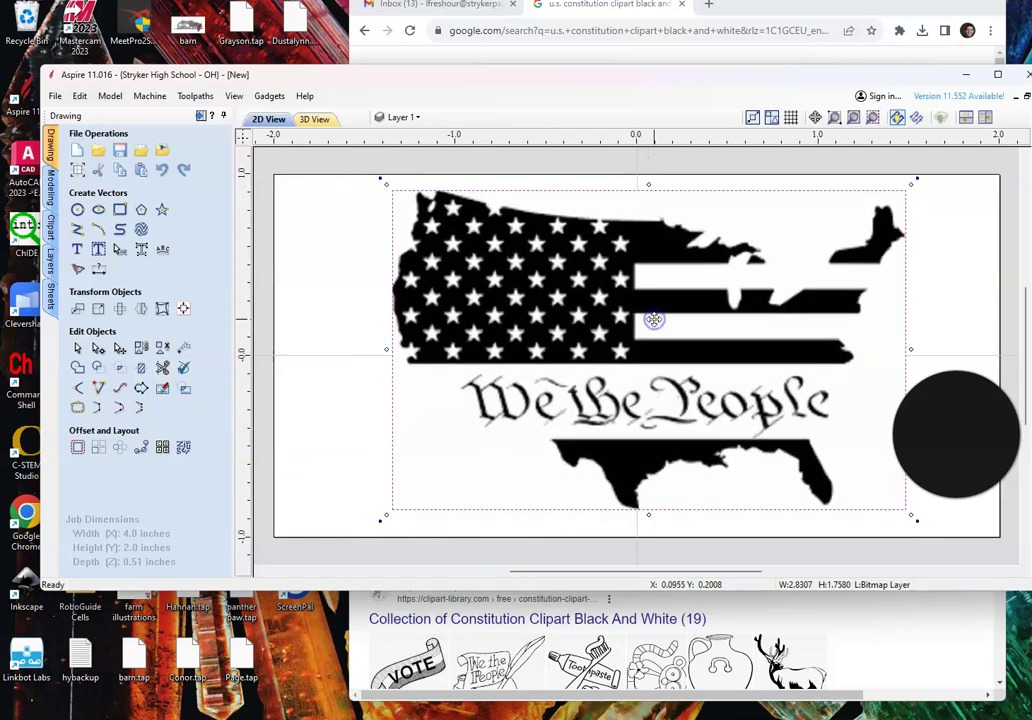
left_click(979, 281)
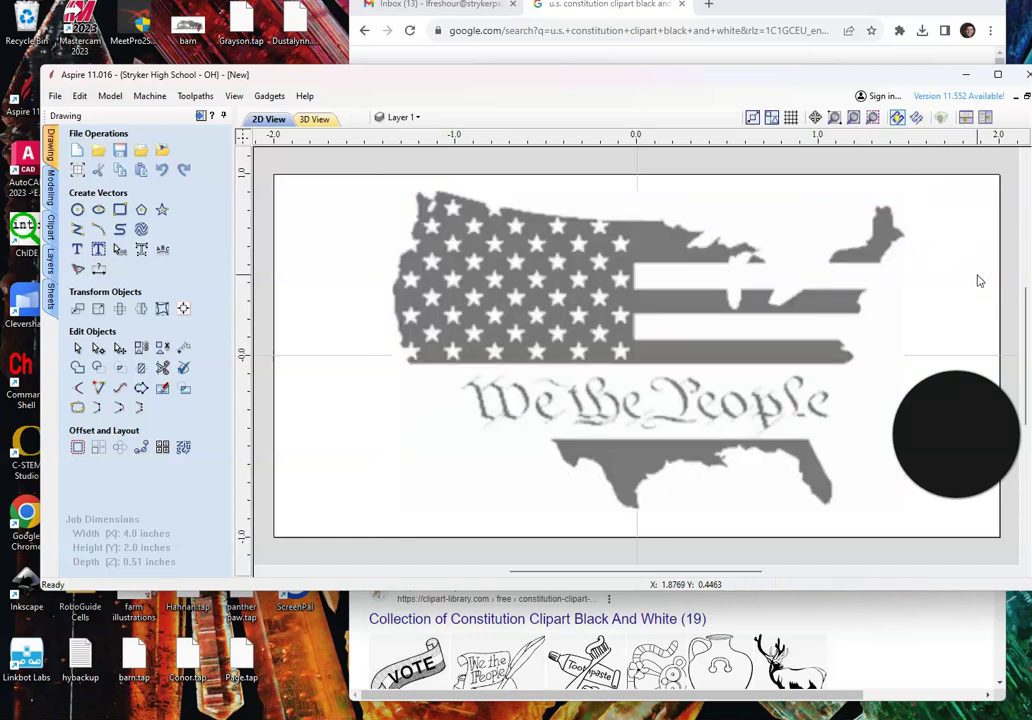
left_click(507, 317)
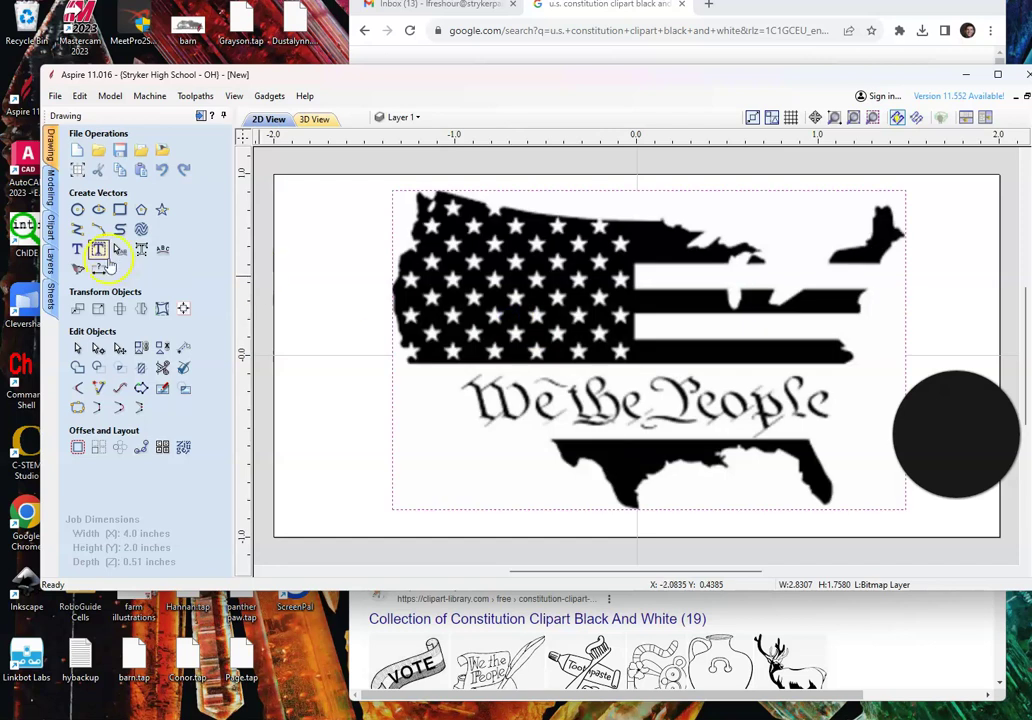
Trace the flag-map bitmap into vectors with 0% bitmap fading and a 0.70 threshold
left_click(77, 270)
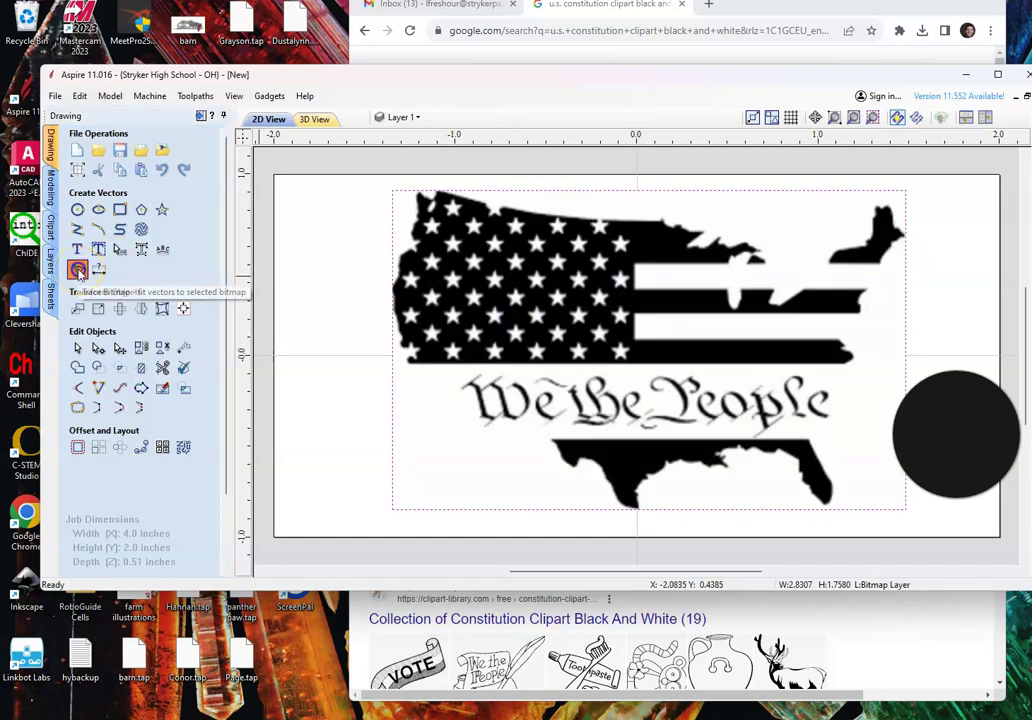
left_click_drag(96, 521, 106, 524)
left_click_drag(230, 485, 228, 520)
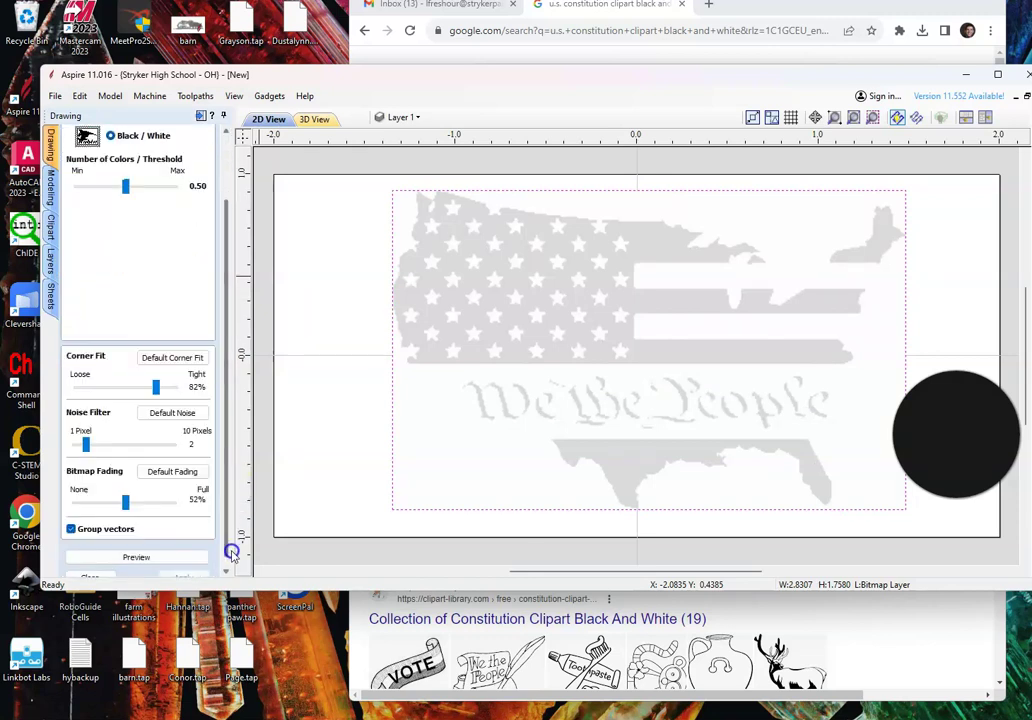
left_click_drag(150, 500, 75, 503)
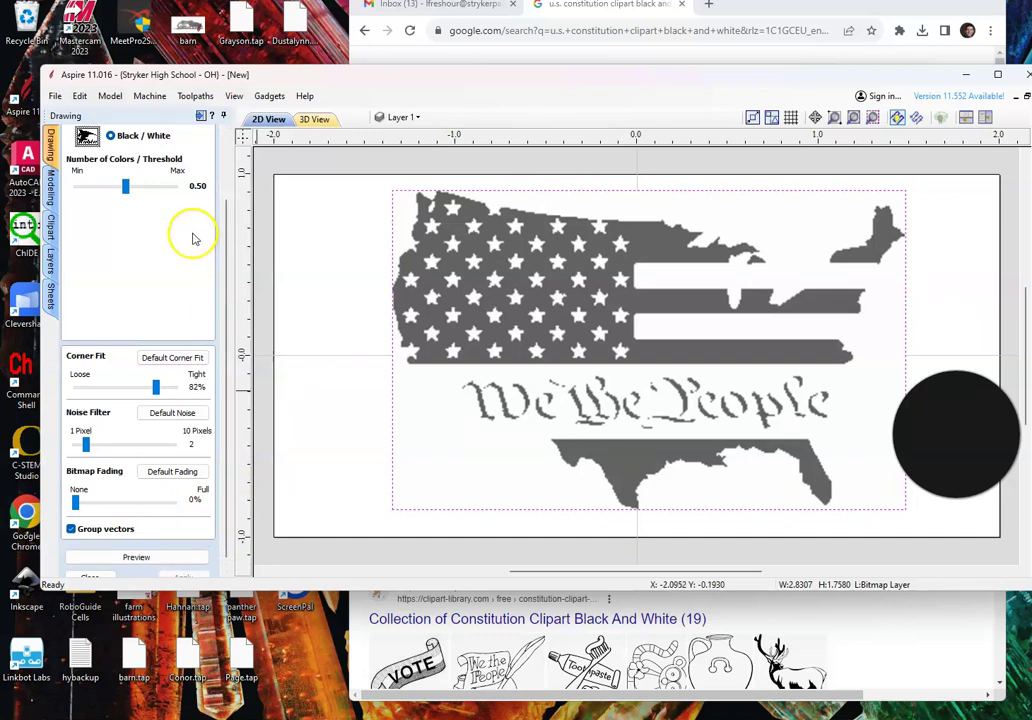
left_click_drag(230, 249, 215, 152)
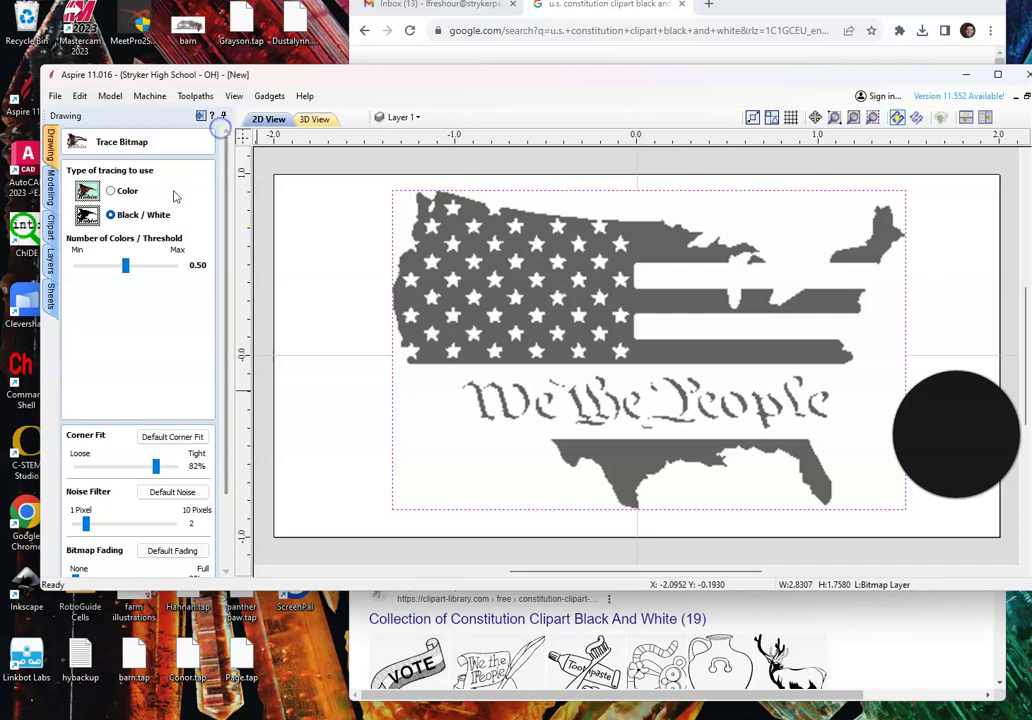
left_click(123, 267)
mouse_move(123, 270)
left_mouse_down()
mouse_move(55, 268)
mouse_move(106, 279)
mouse_move(136, 272)
mouse_move(161, 289)
mouse_move(134, 298)
mouse_move(146, 301)
left_mouse_up()
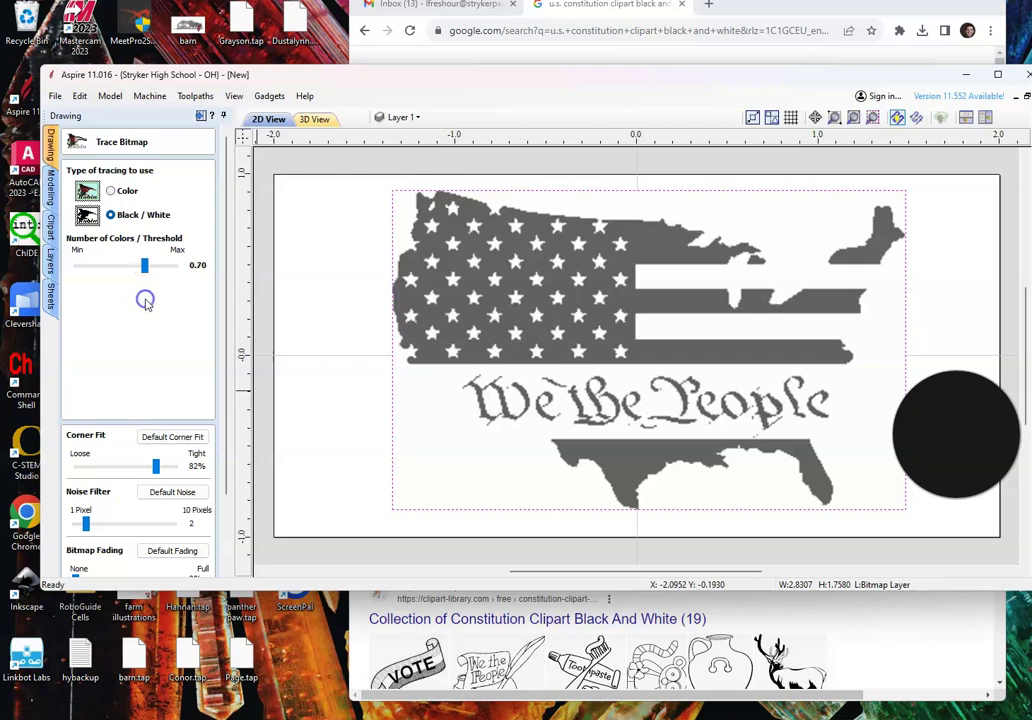
left_click_drag(223, 368, 223, 490)
left_click(136, 548)
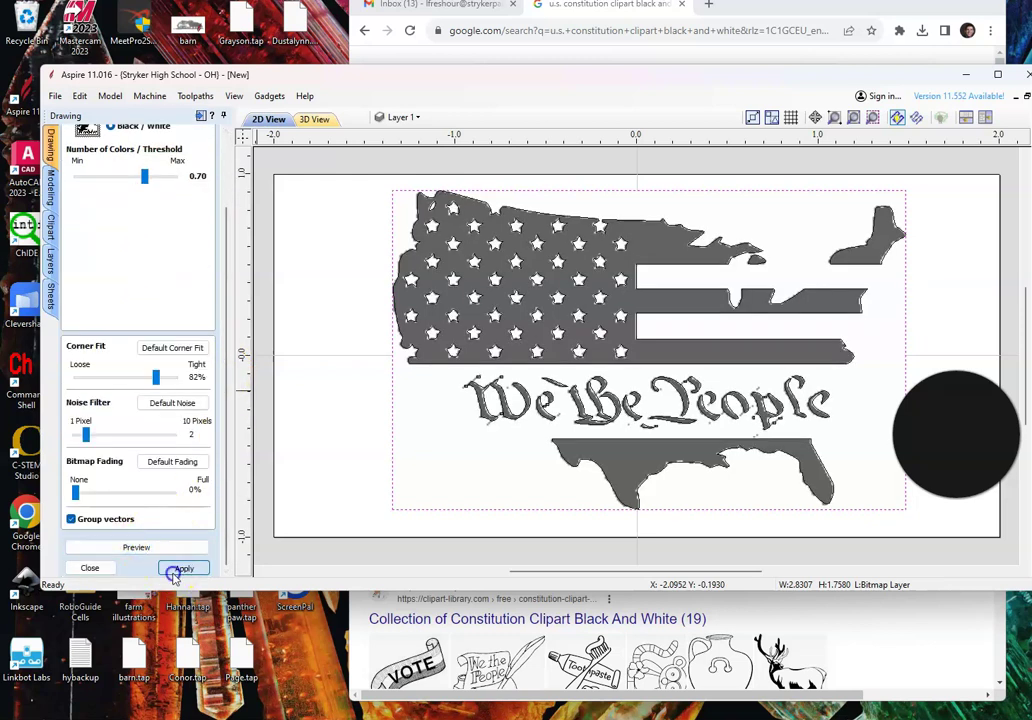
left_click(92, 569)
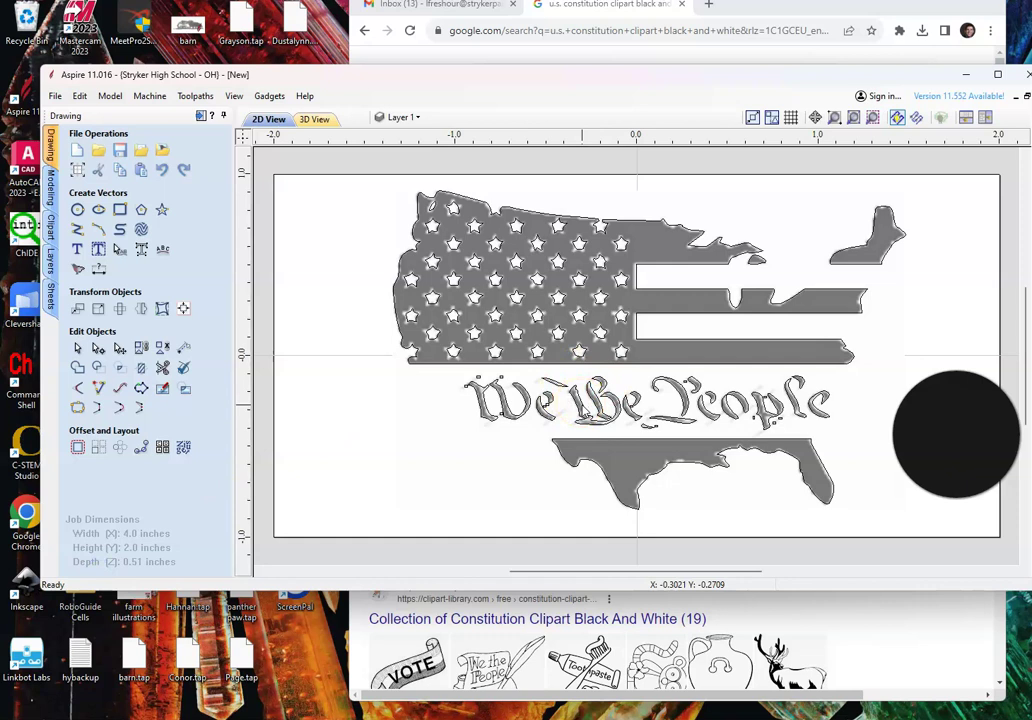
Select all the traced vectors and start a V-Carve toolpath
key("ctrl+a")
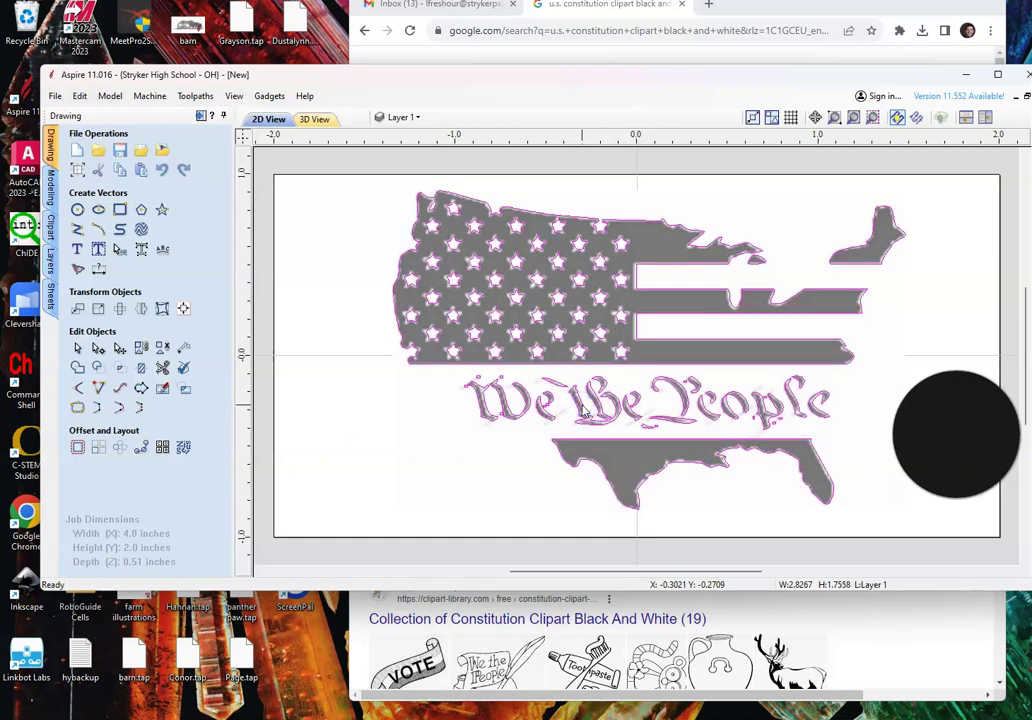
left_click(181, 95)
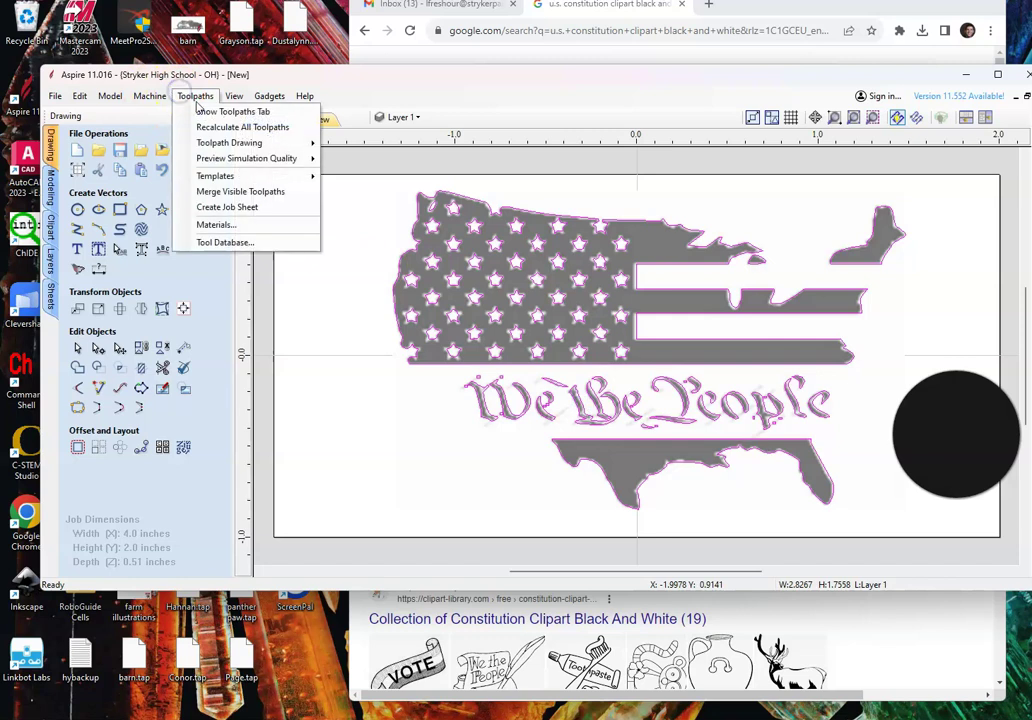
left_click(449, 74)
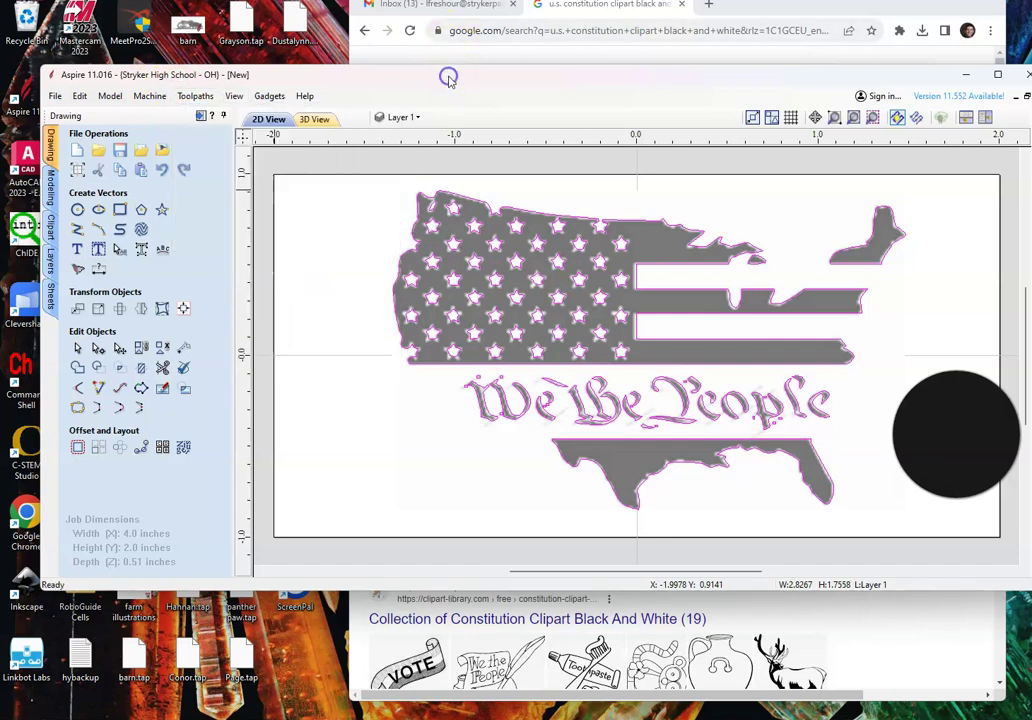
left_click(200, 116)
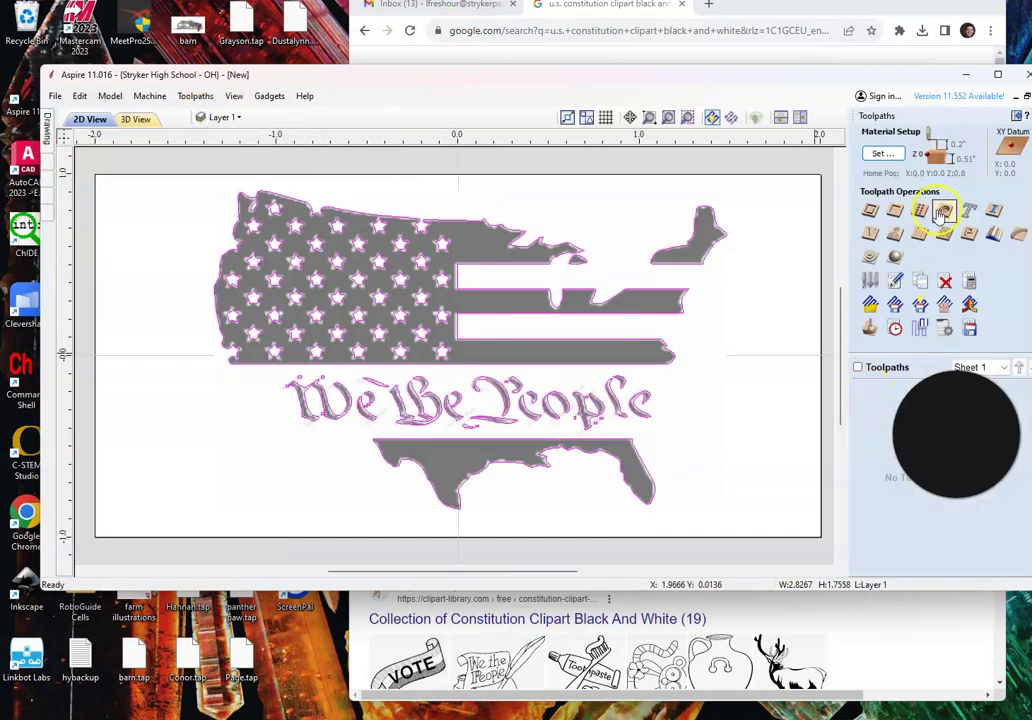
left_click(870, 234)
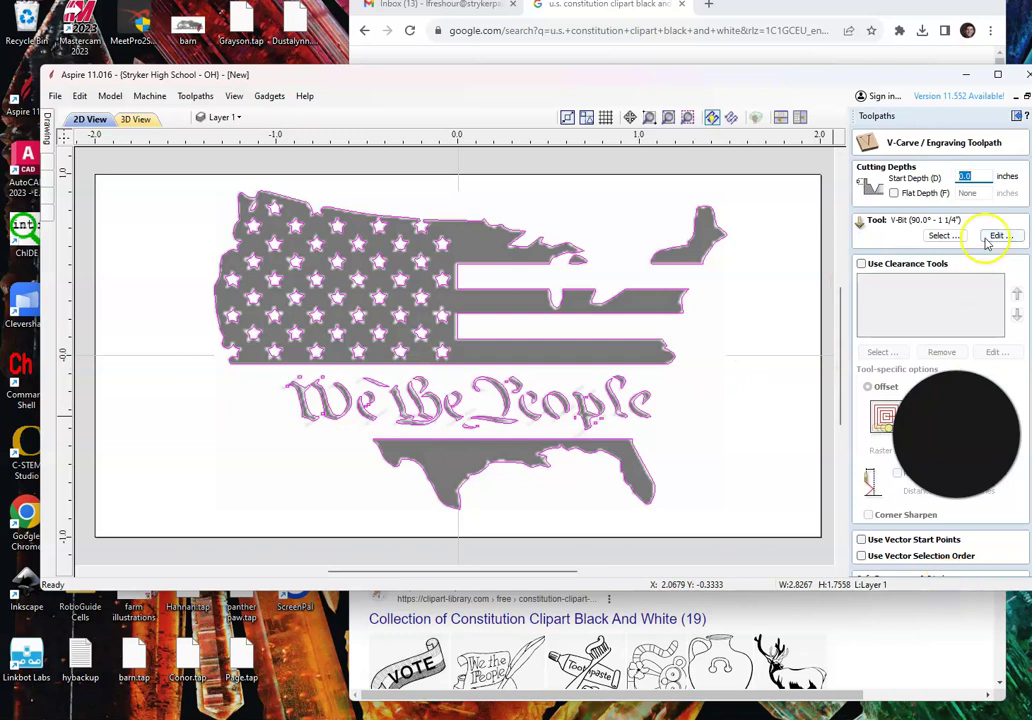
Name the toolpath 'We The People' and calculate it, continuing past the overlapping-vectors warning
scroll(988, 240, "down", 3)
left_click(1000, 539)
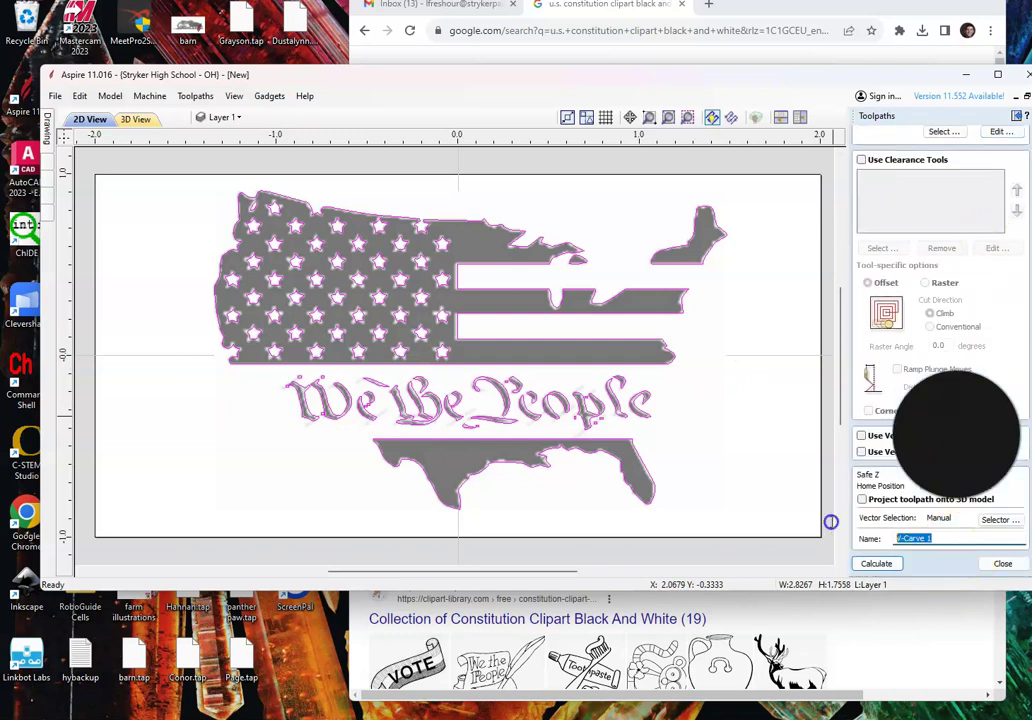
type("We The People")
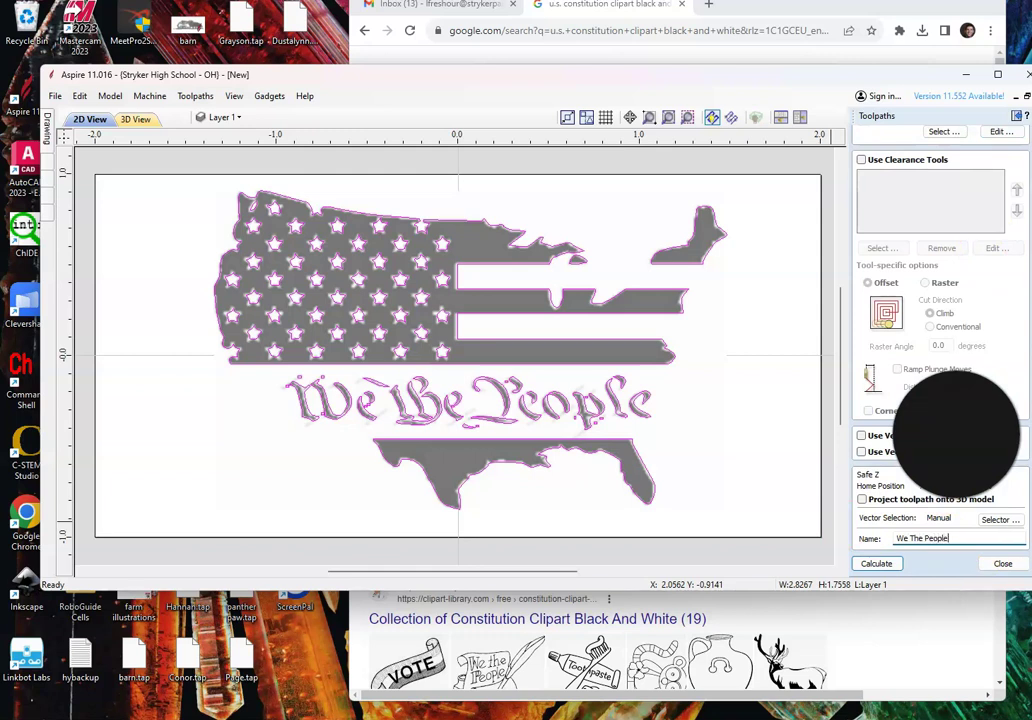
left_click(878, 563)
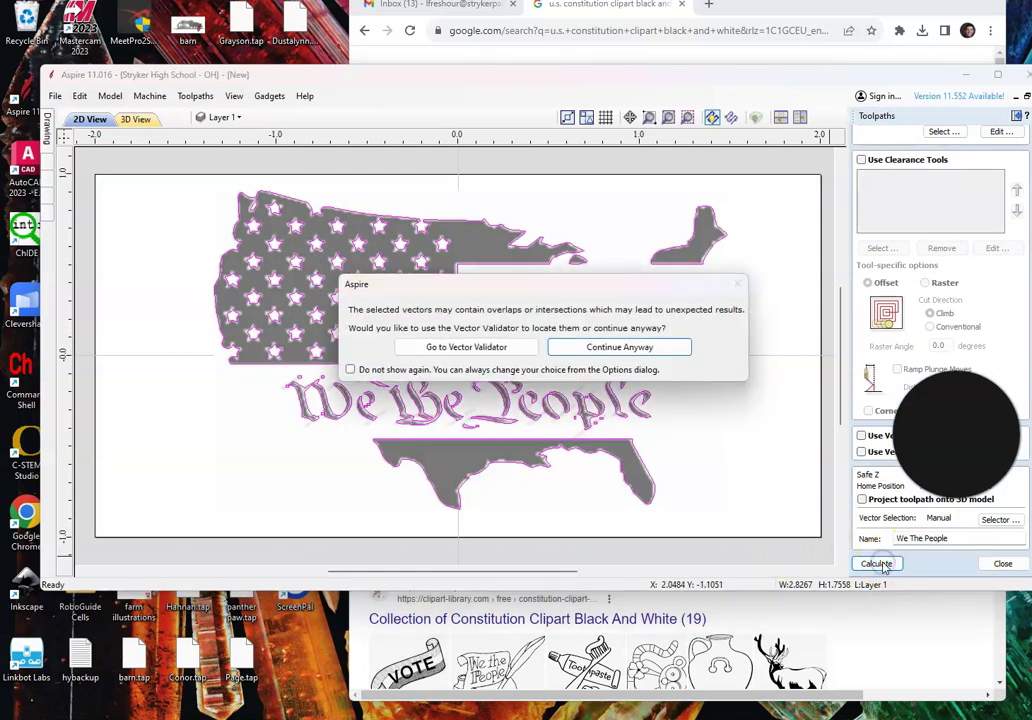
left_click(638, 347)
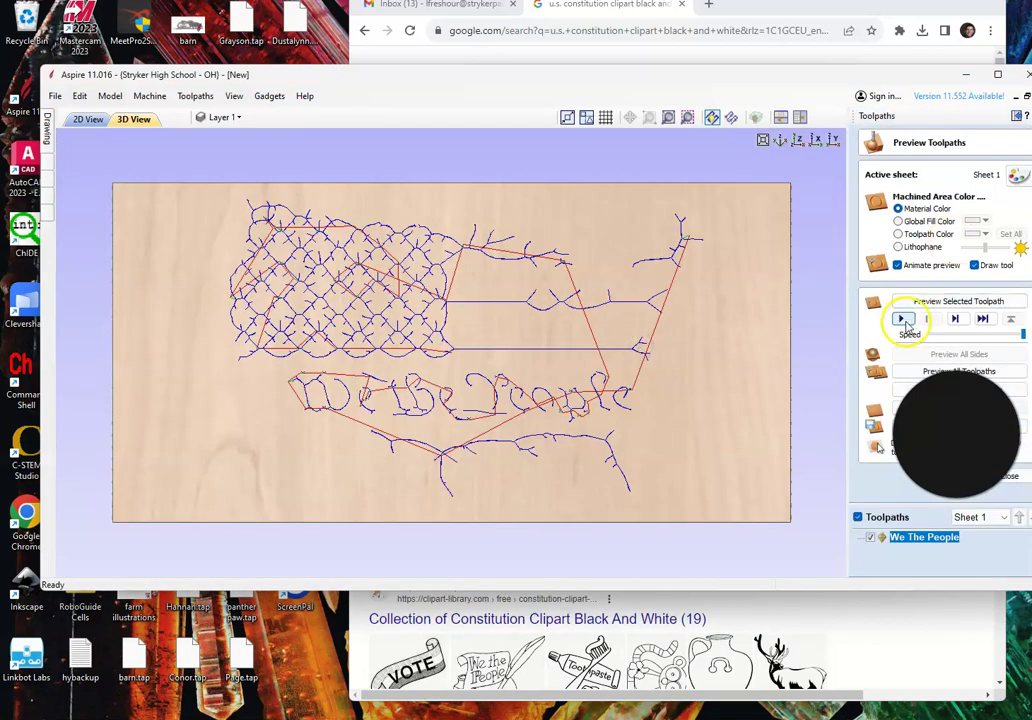
Play the 3D carving simulation, tilt the board, and overlay the We The People toolpath lines
left_click(903, 320)
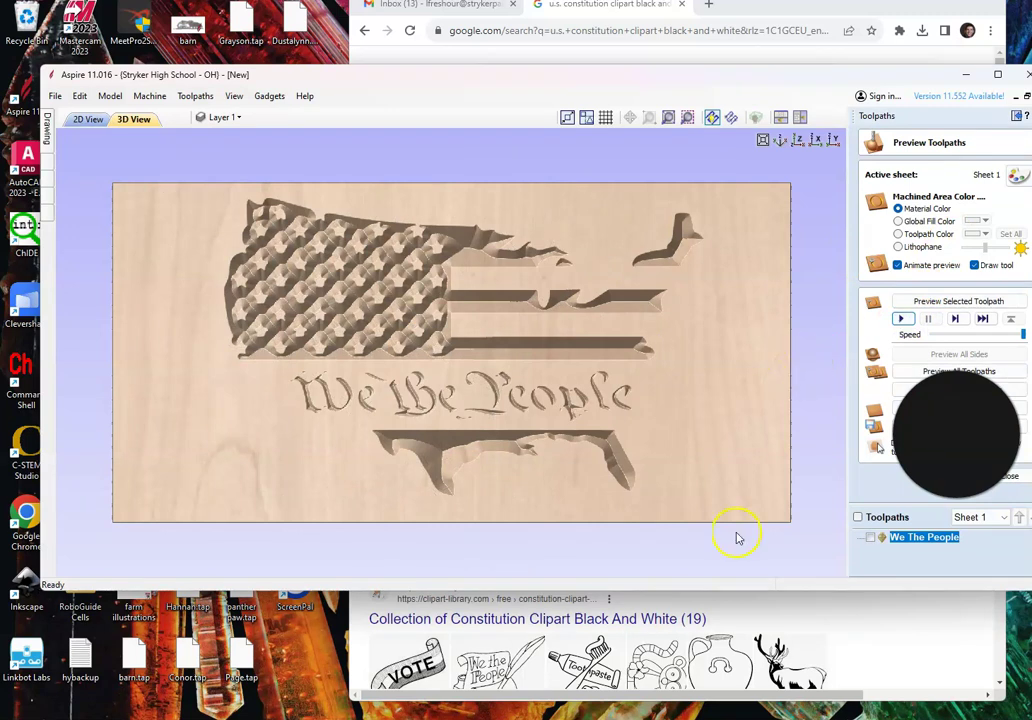
left_click_drag(735, 493, 645, 520)
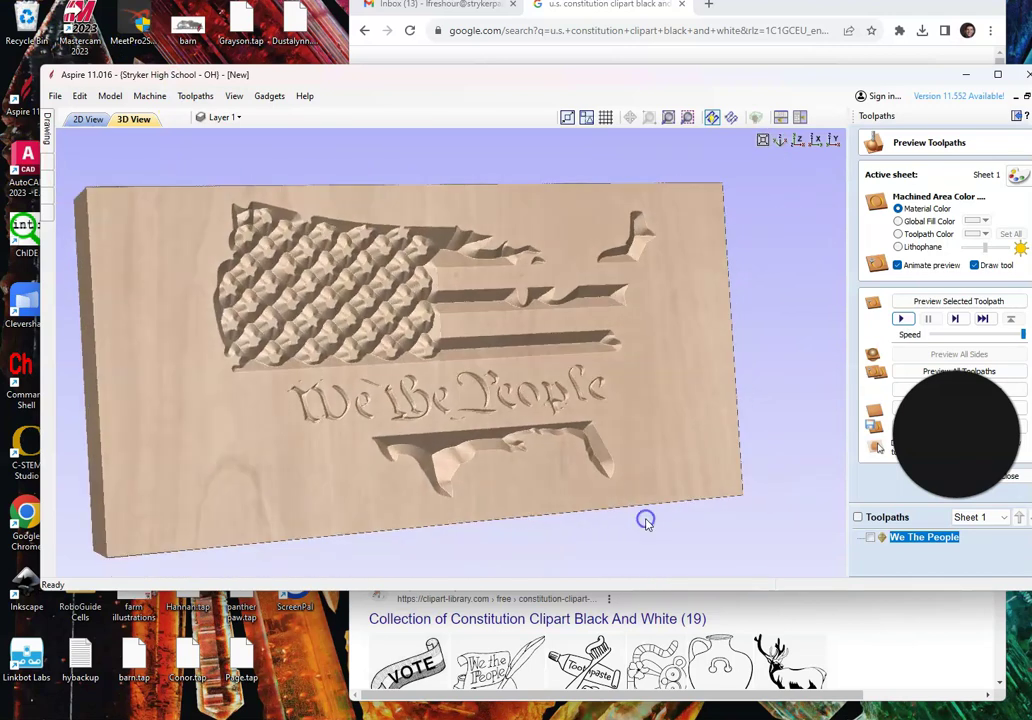
left_click(871, 537)
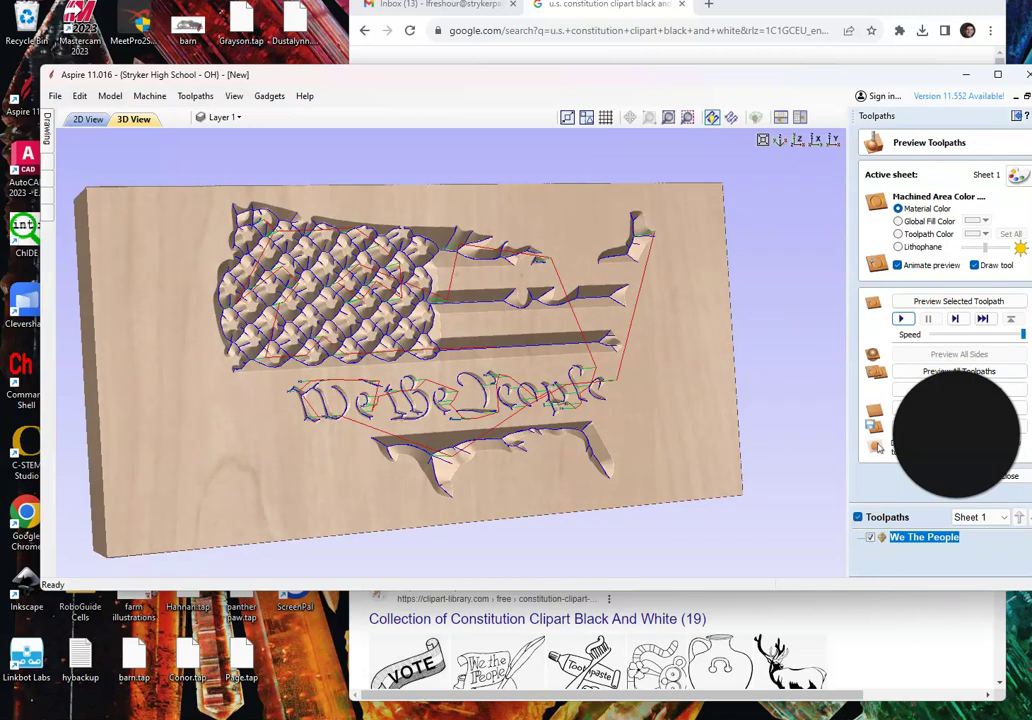
left_click_drag(825, 72, 693, 41)
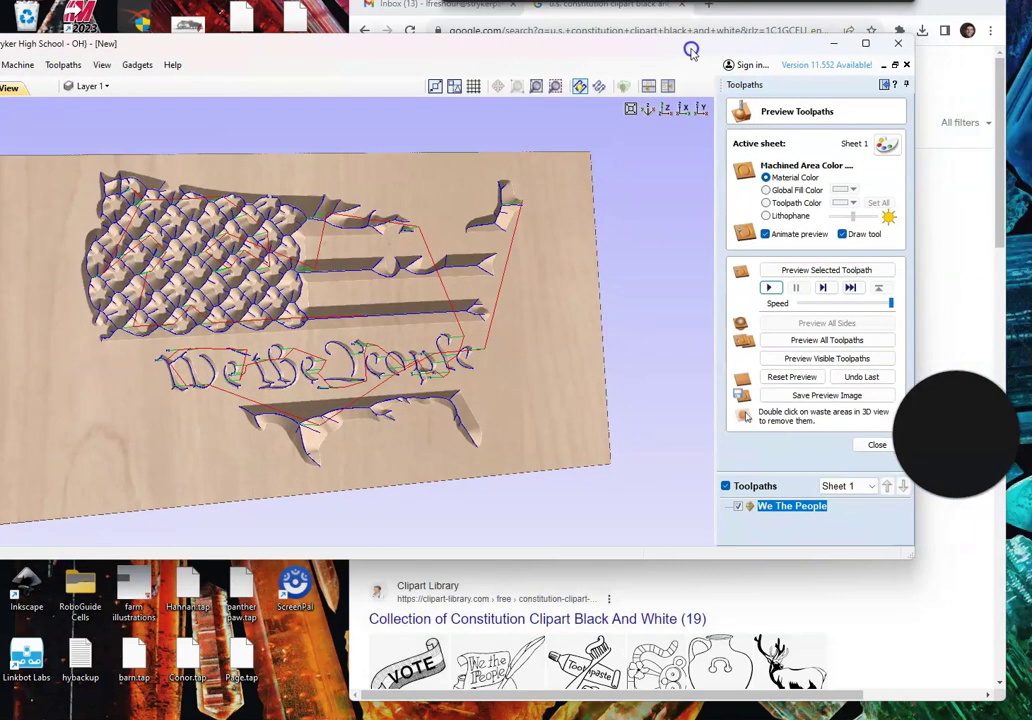
Close the preview and save the We The People toolpath to the Desktop as a CNCShark-USB Arcs (inch) .tap file
left_click(877, 447)
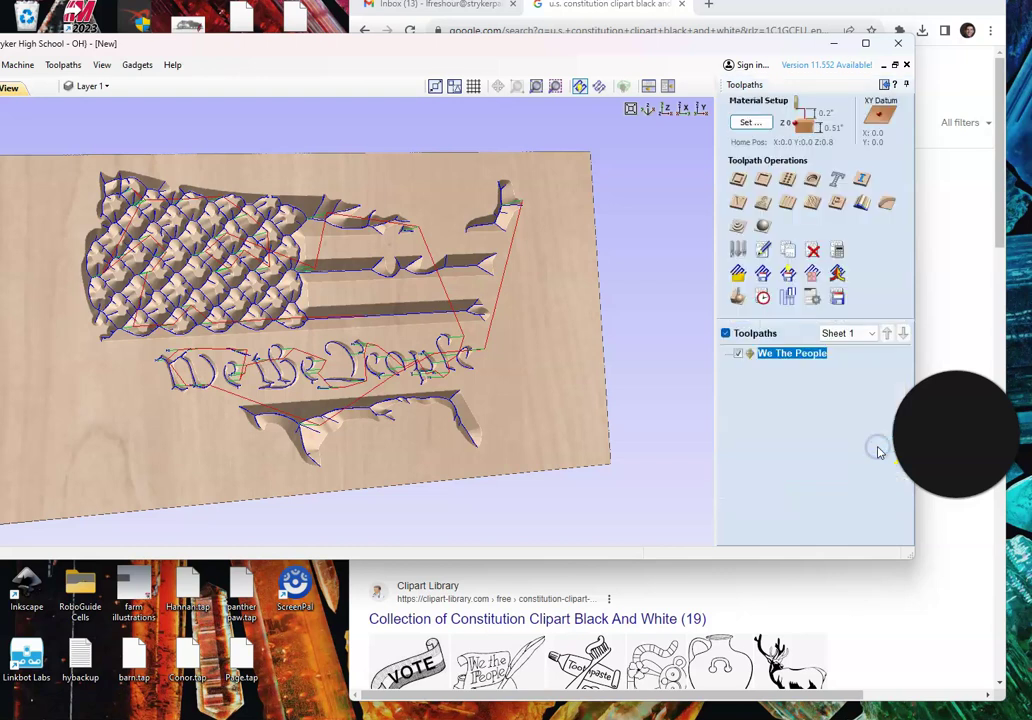
left_click(838, 296)
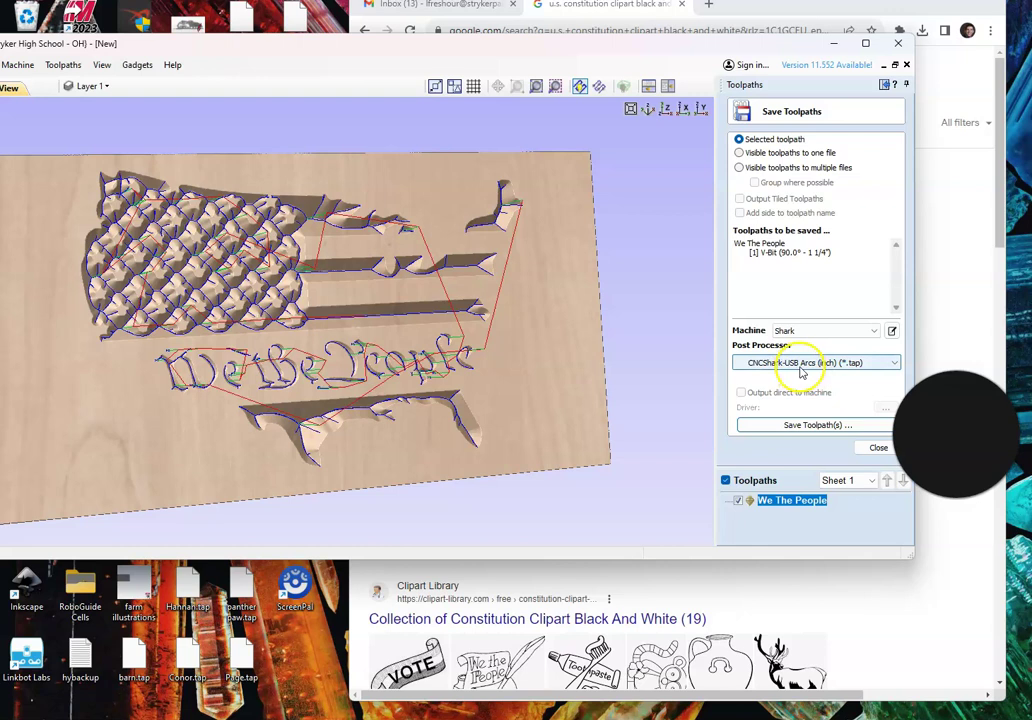
left_click(812, 425)
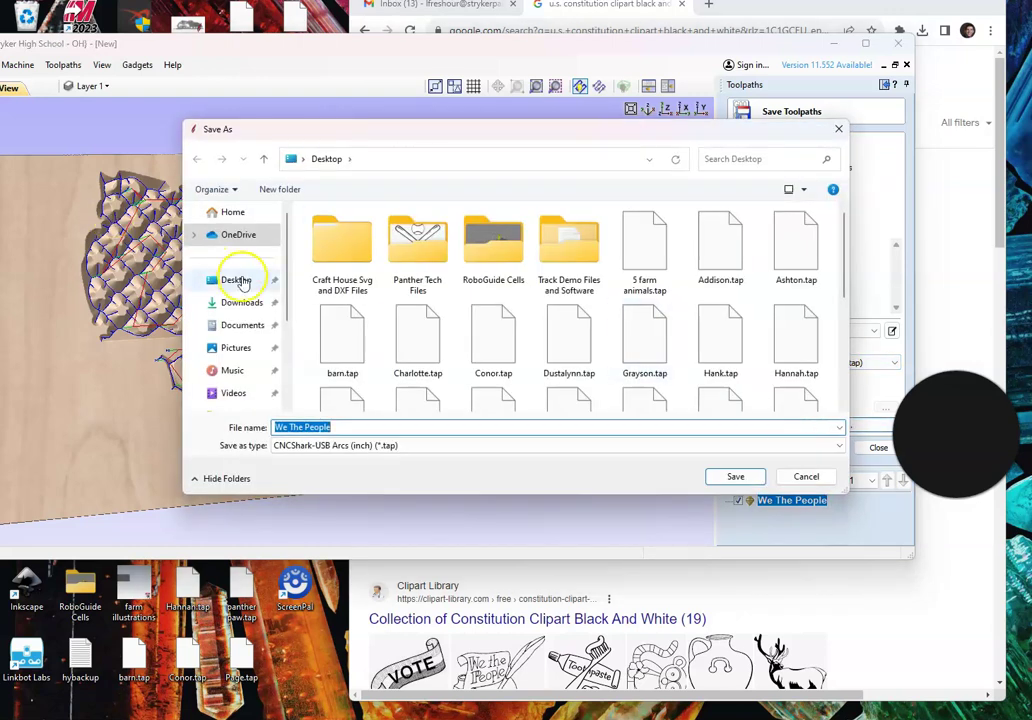
left_click(735, 476)
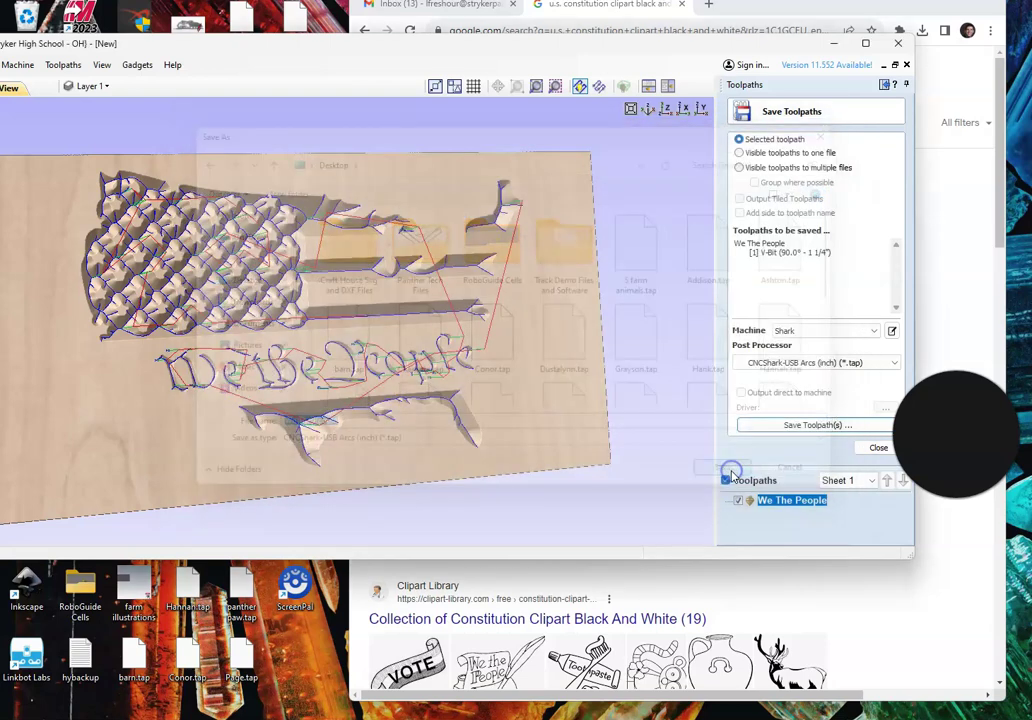
Use File > Save As to save the project to the Desktop as 'We The People'
left_click_drag(295, 42, 488, 45)
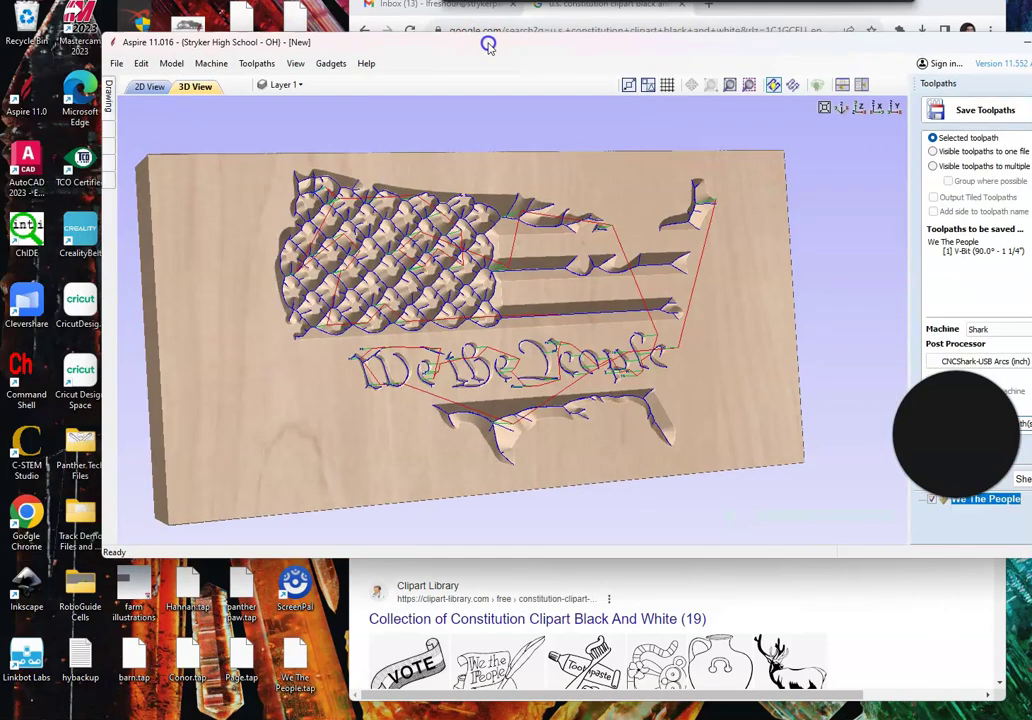
left_click(118, 63)
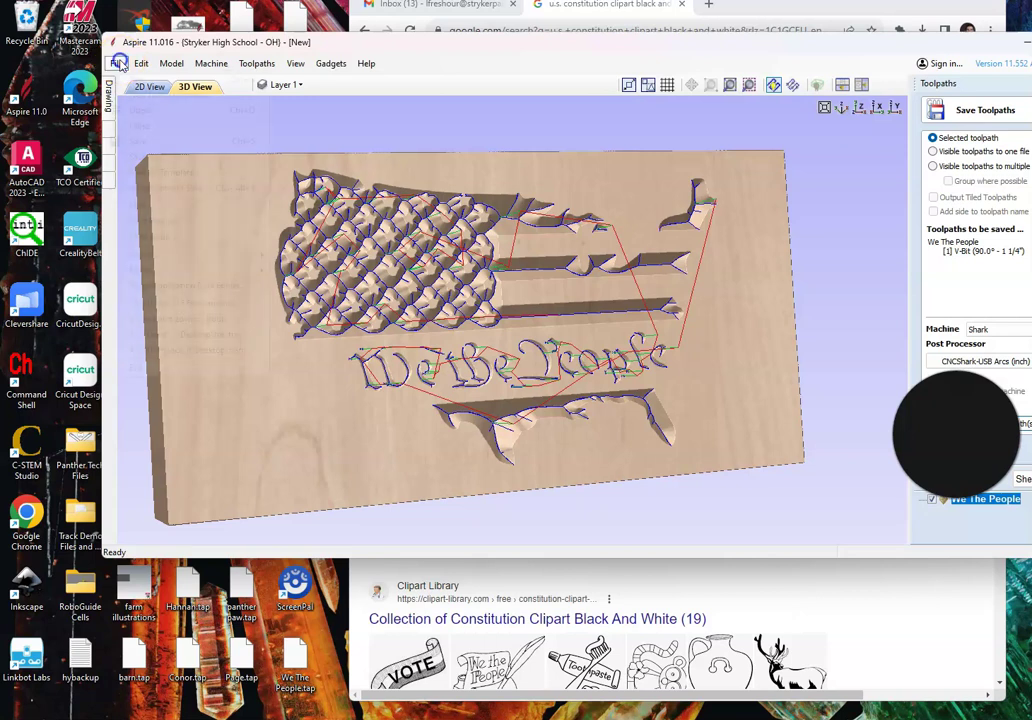
left_click(155, 155)
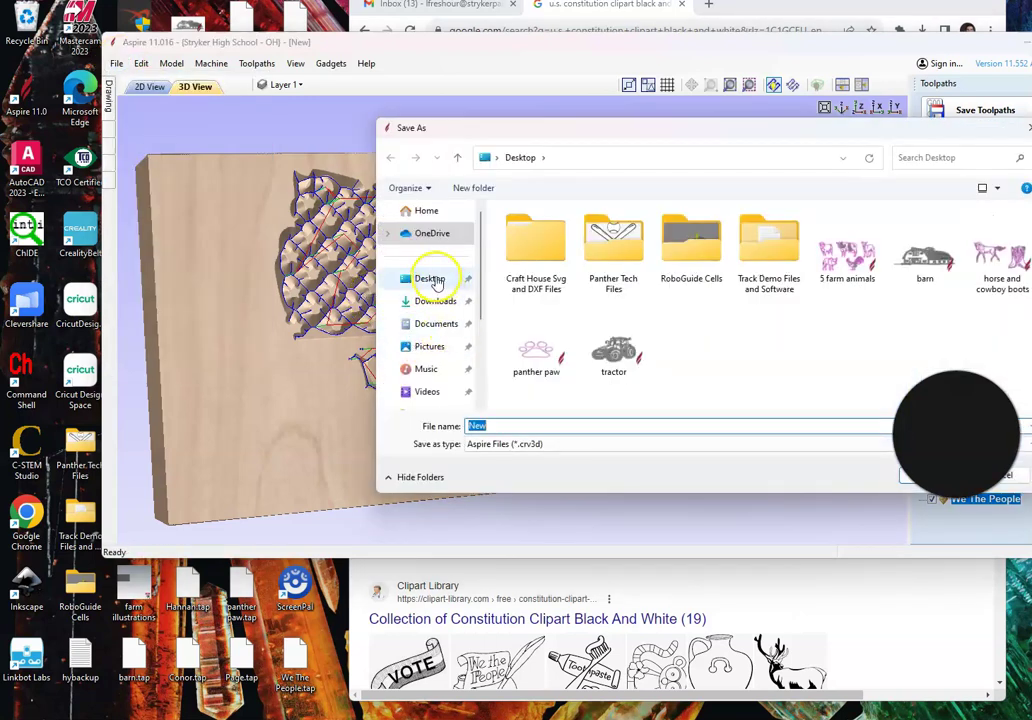
left_click(436, 284)
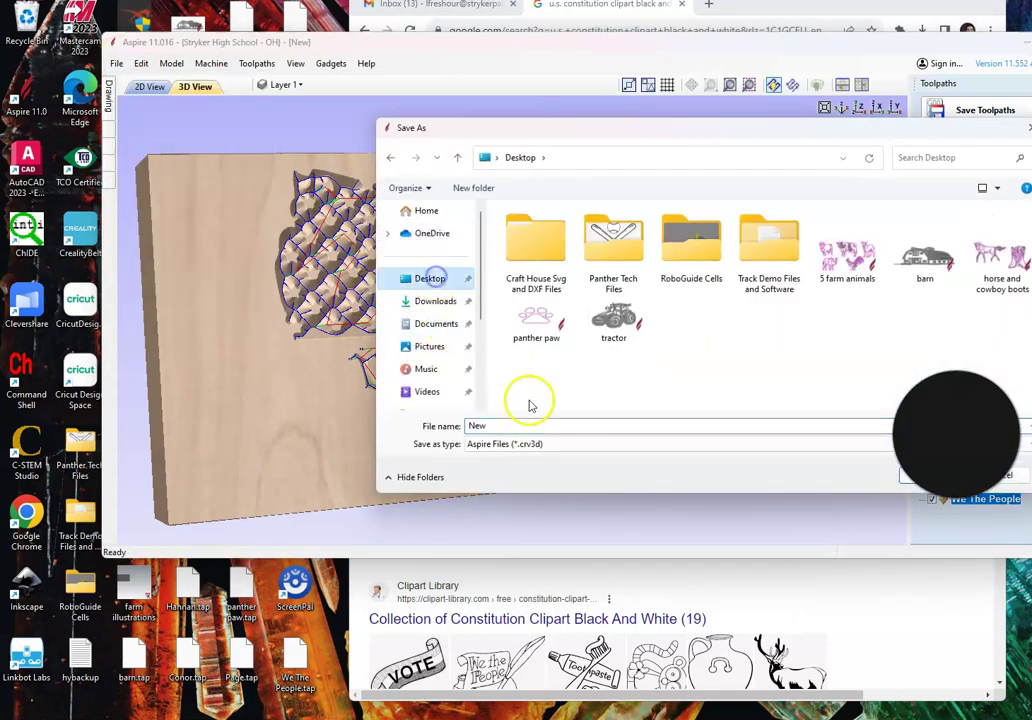
type("We The People")
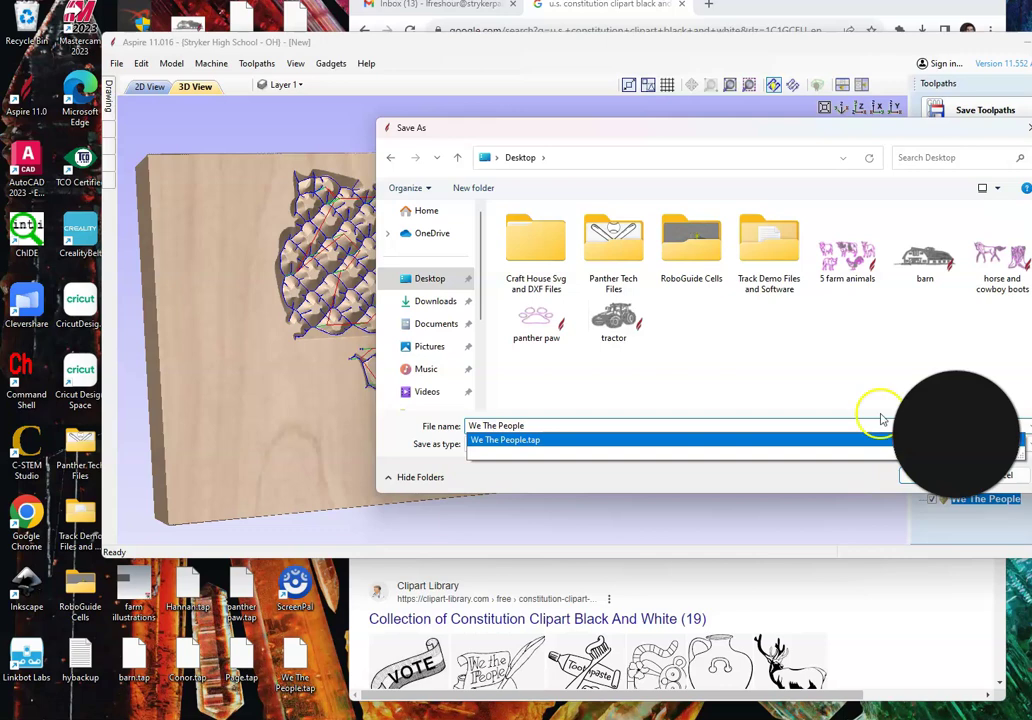
left_click_drag(845, 128, 735, 121)
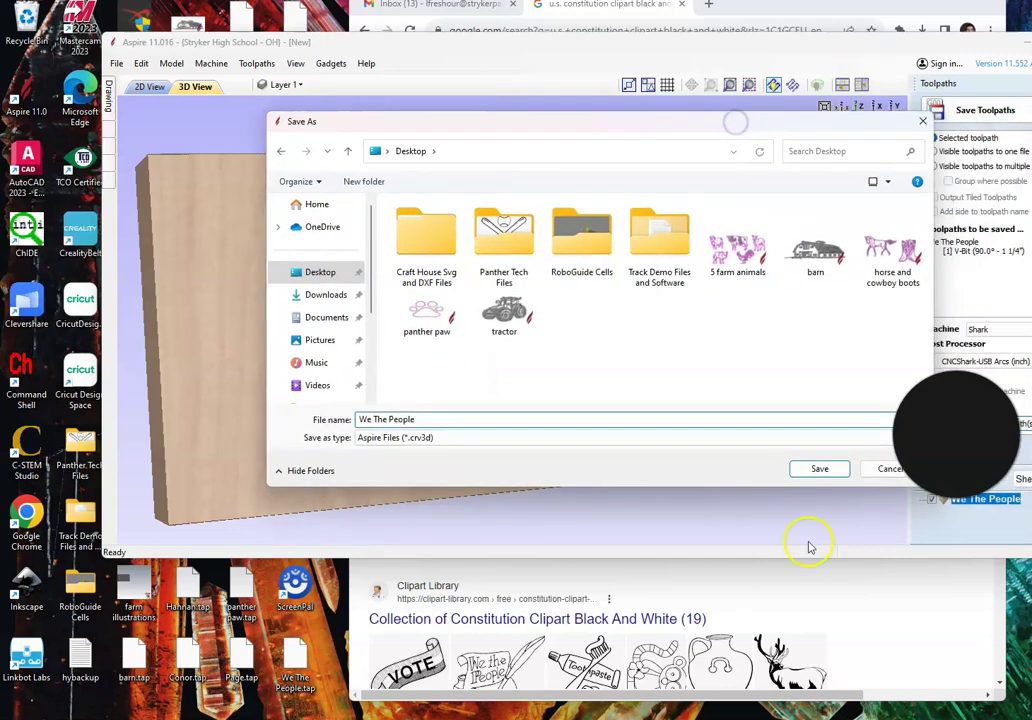
left_click(821, 468)
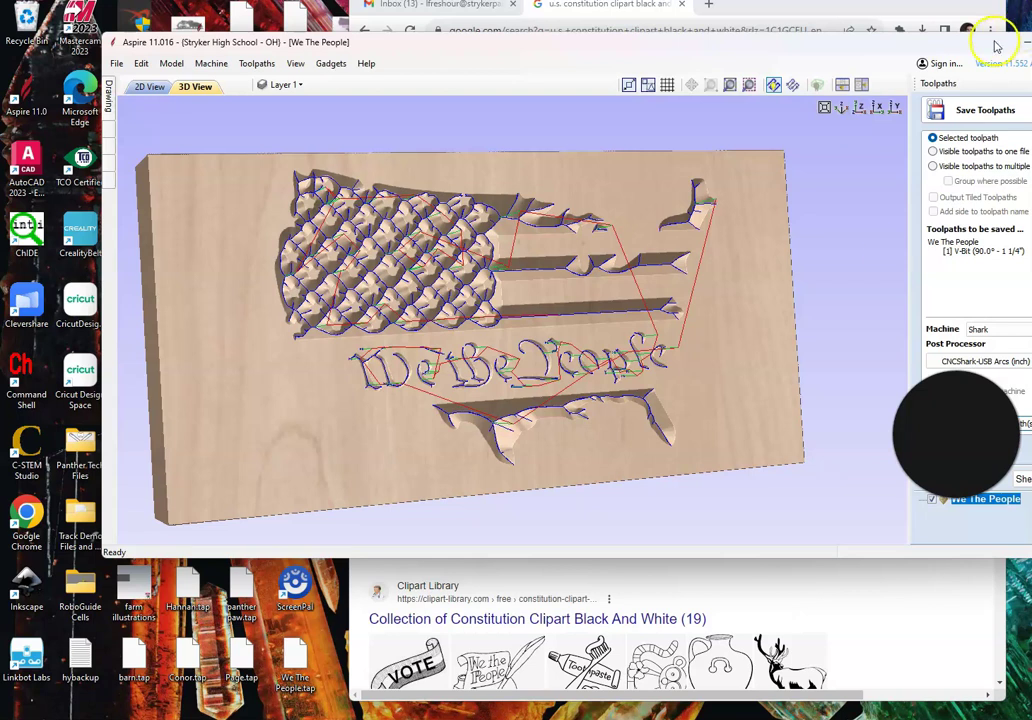
left_click_drag(995, 42, 960, 45)
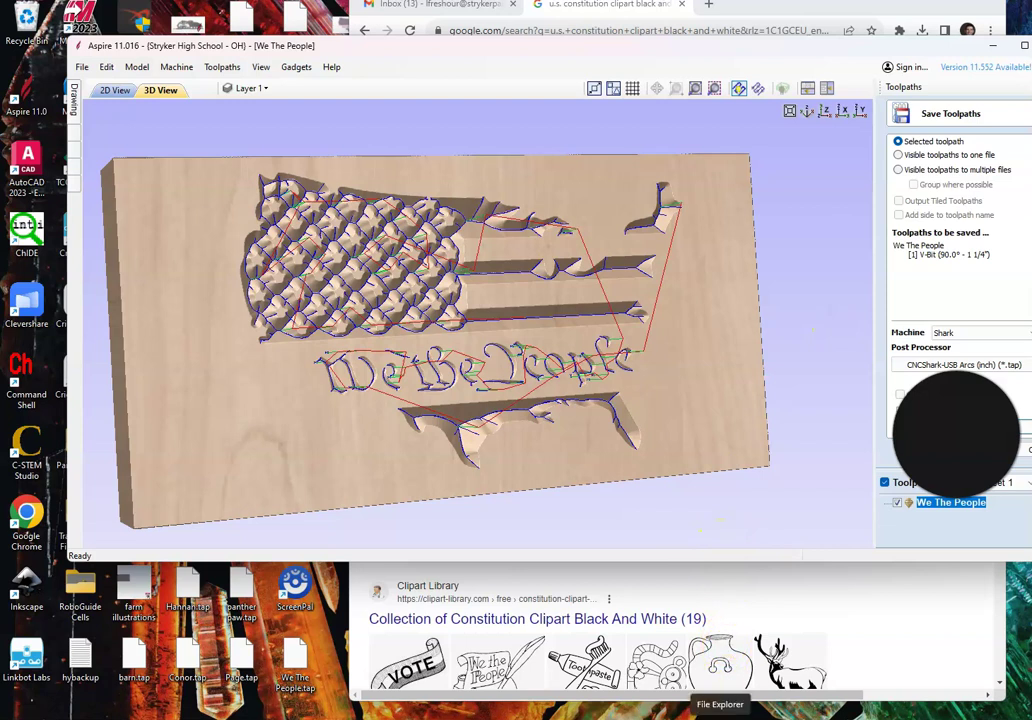
Show the contents of the ENFAIN (D:) flash drive in File Explorer
left_click(720, 716)
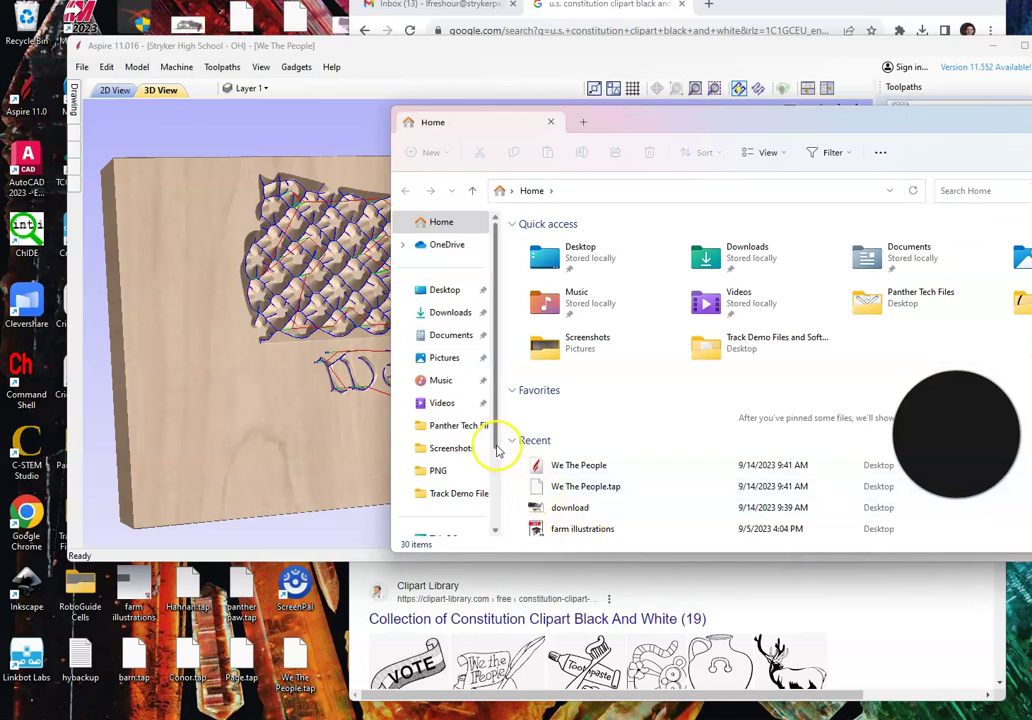
scroll(497, 478, "down", 2)
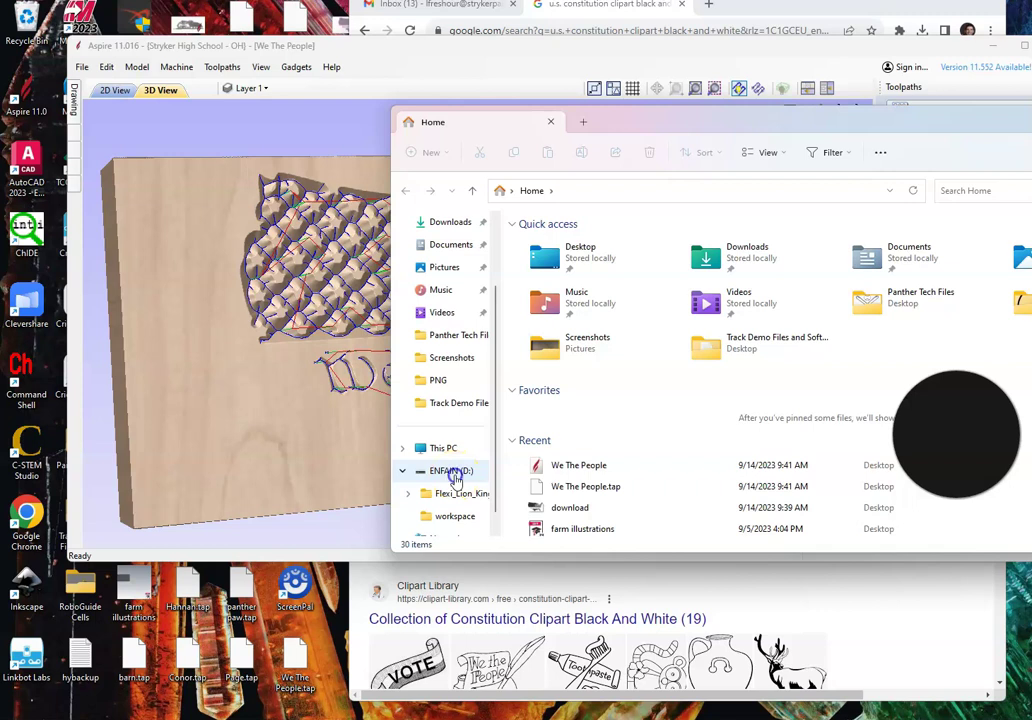
left_click(451, 472)
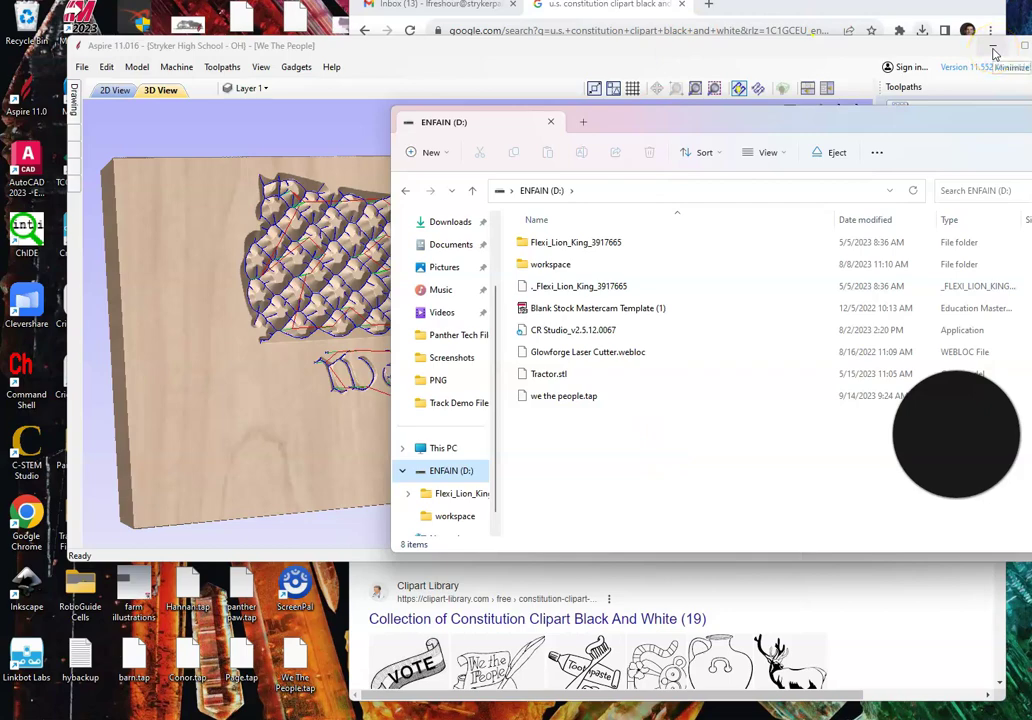
Minimize the Aspire and Chrome windows to reveal the desktop
left_click(995, 53)
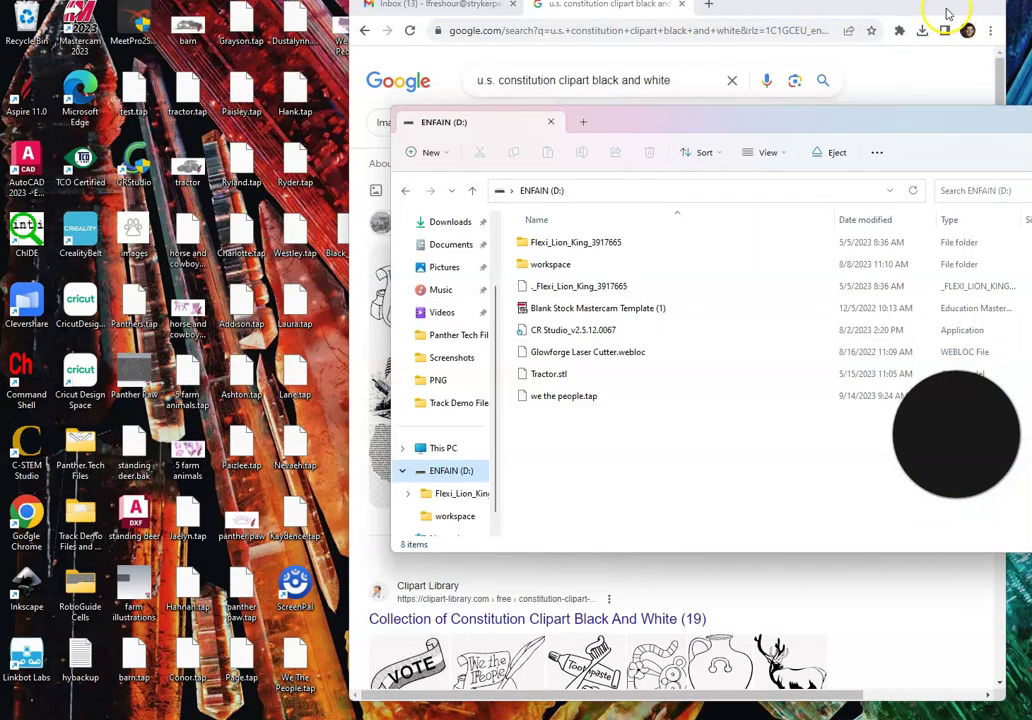
left_click_drag(945, 19, 829, 51)
left_click(908, 96)
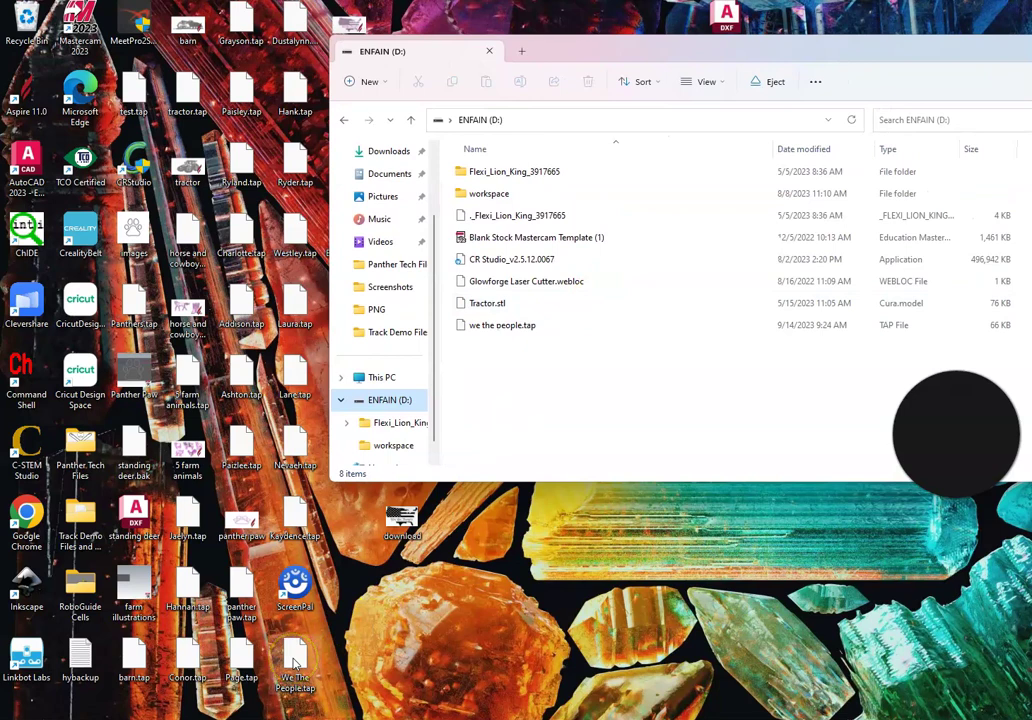
Copy the desktop's We The People.tap onto ENFAIN (D:), replacing the older 66 KB copy
left_click_drag(295, 665, 555, 352)
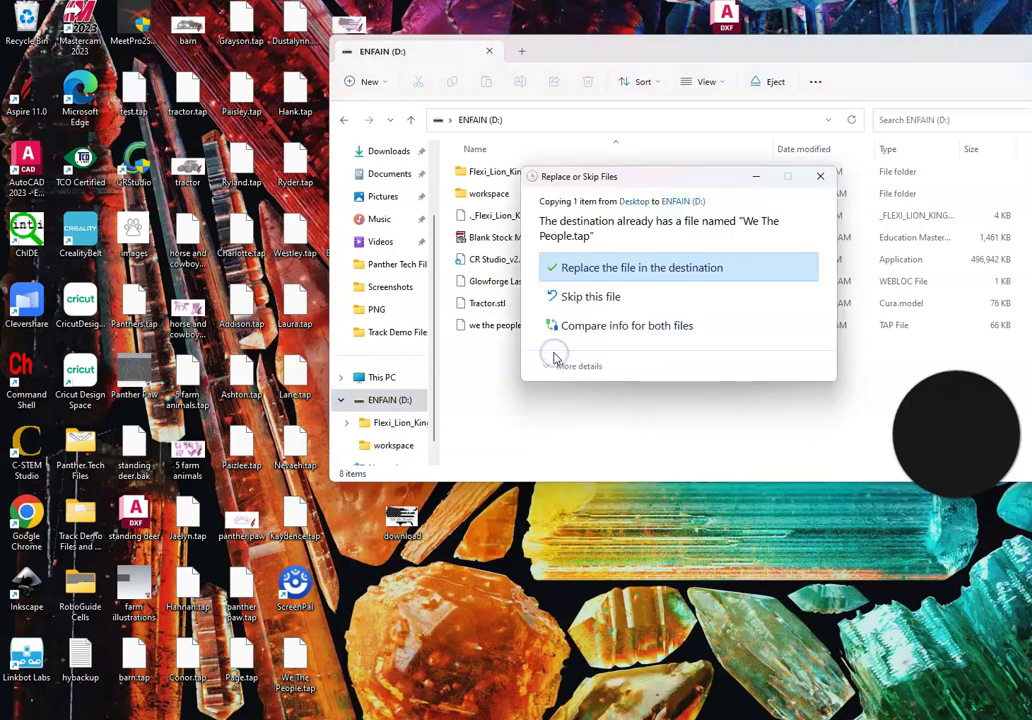
left_click(626, 267)
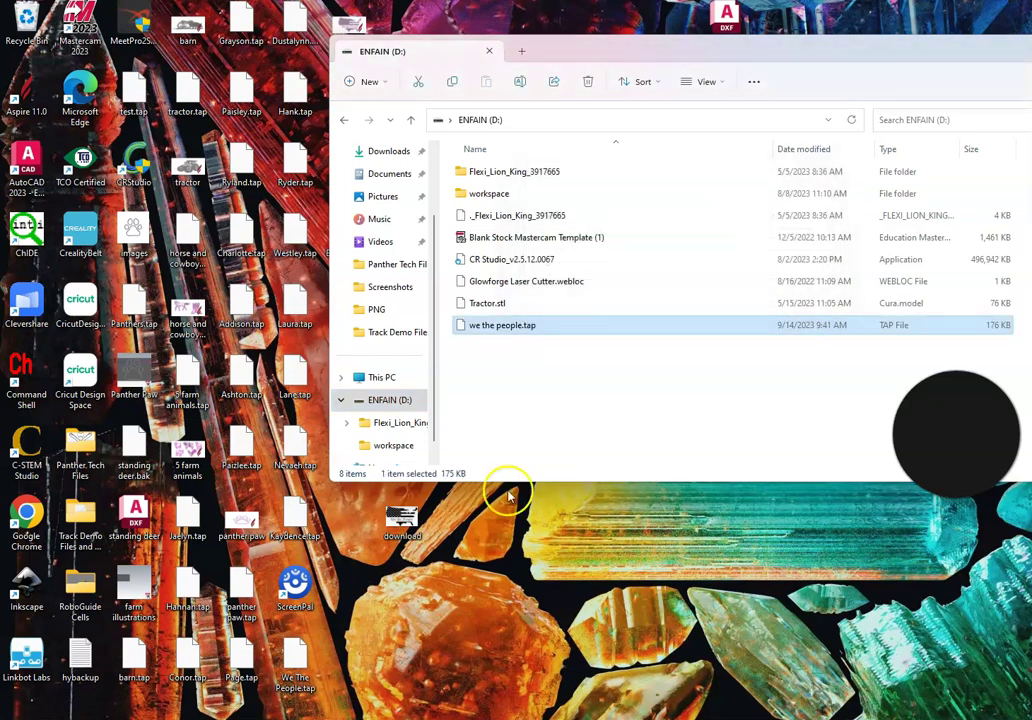
Eject ENFAIN (D:) despite the in-use warning, then restore the We The People Aspire window
right_click(400, 403)
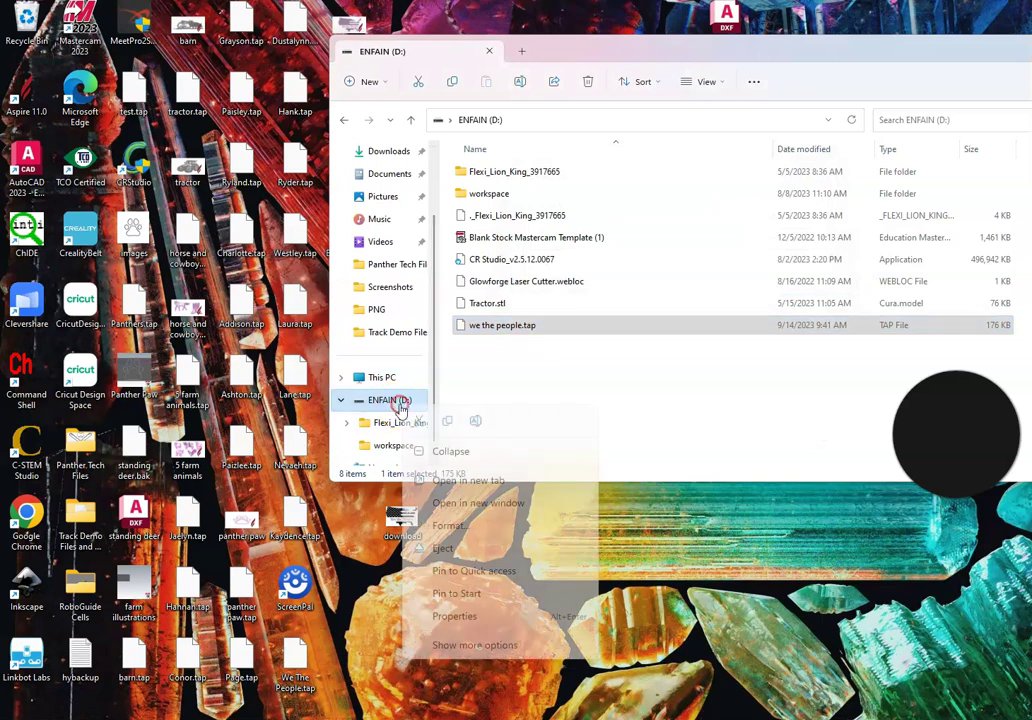
left_click(441, 549)
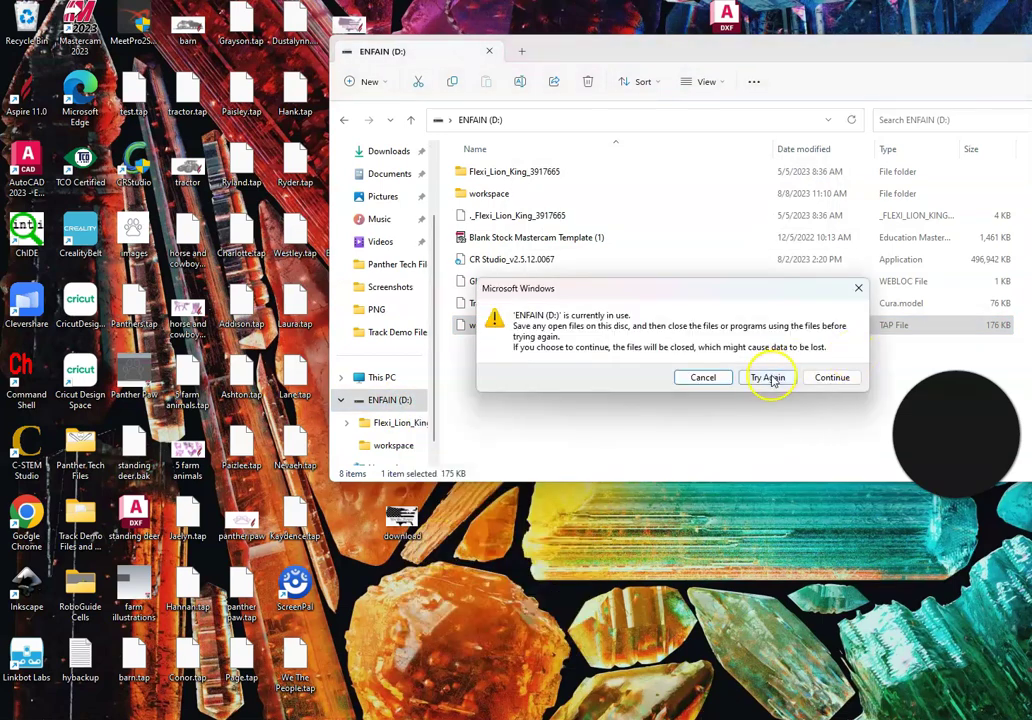
left_click(765, 378)
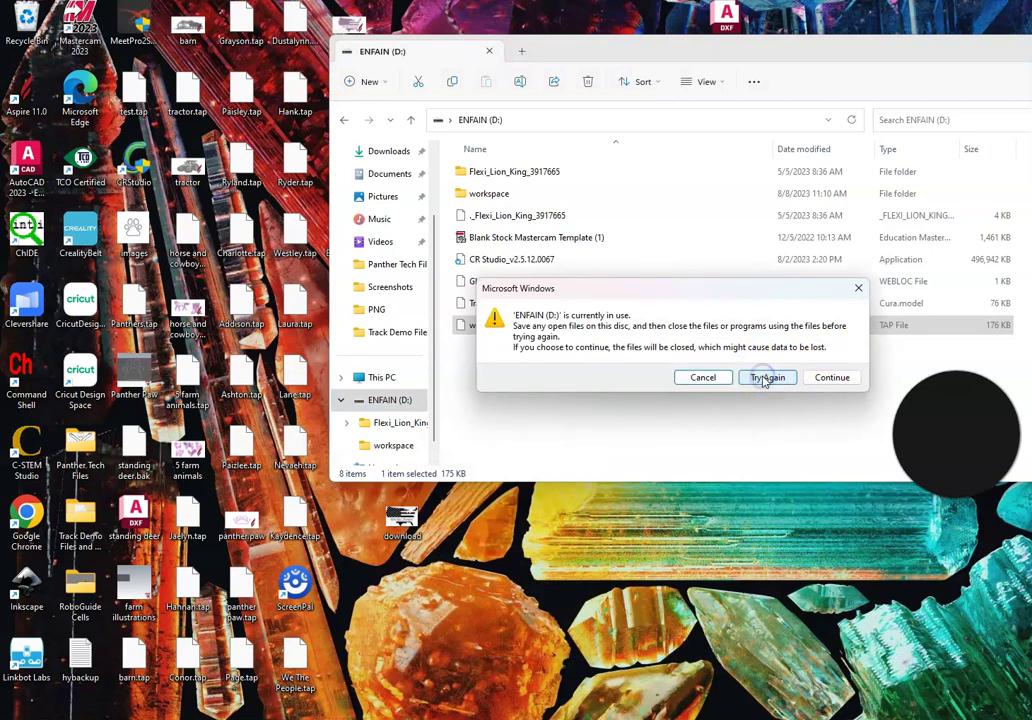
left_click(831, 380)
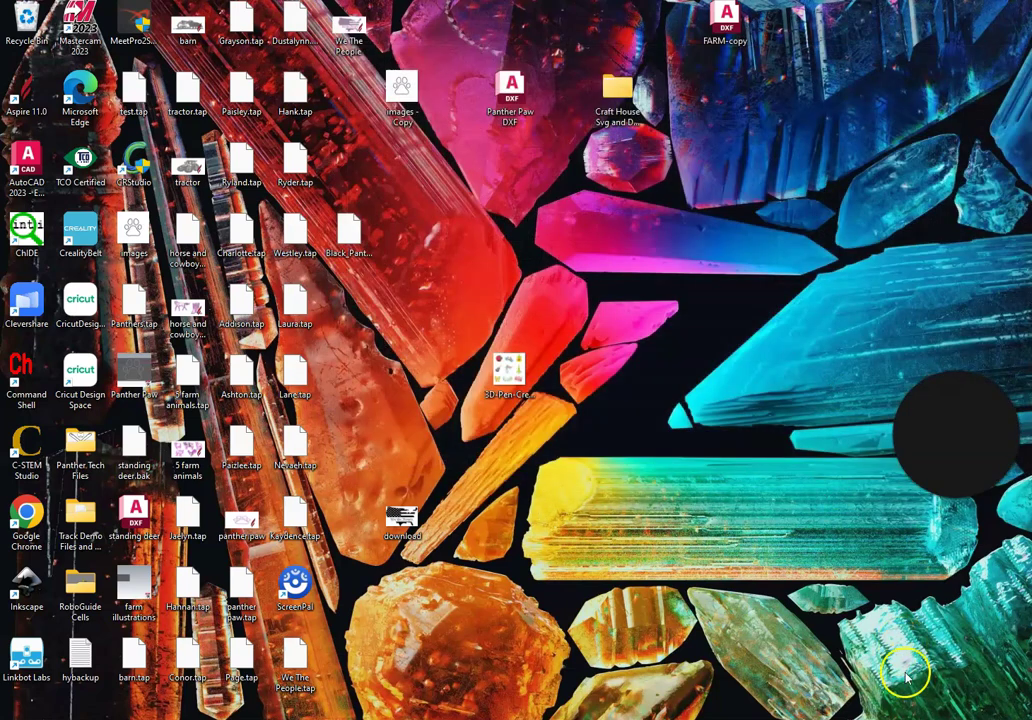
mouse_move(900, 718)
left_click(945, 688)
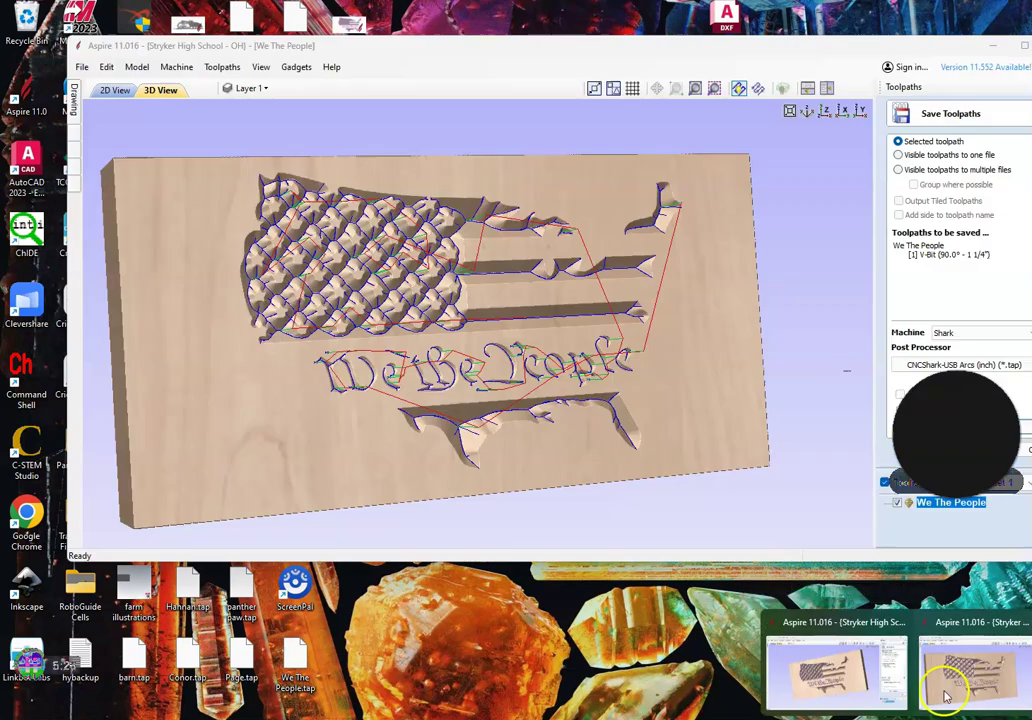